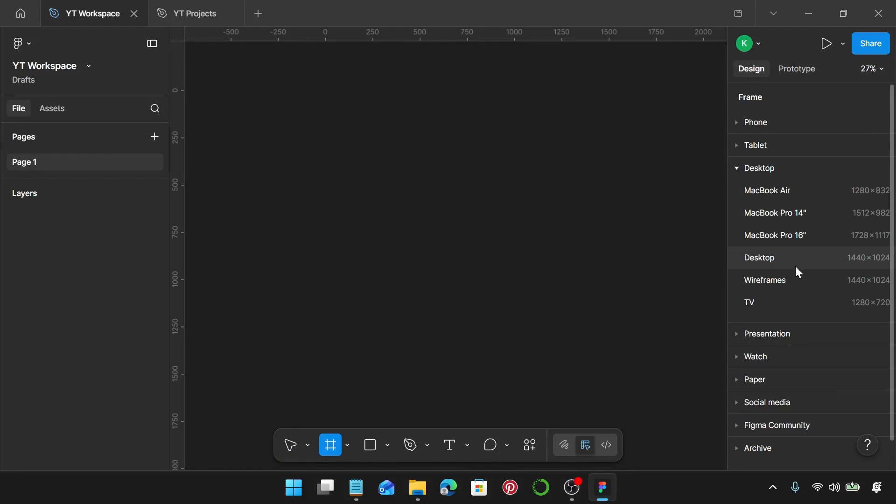
- Create a 1440 × 1024 Desktop frame and add a columns layout guide to it
left_click(782, 263)
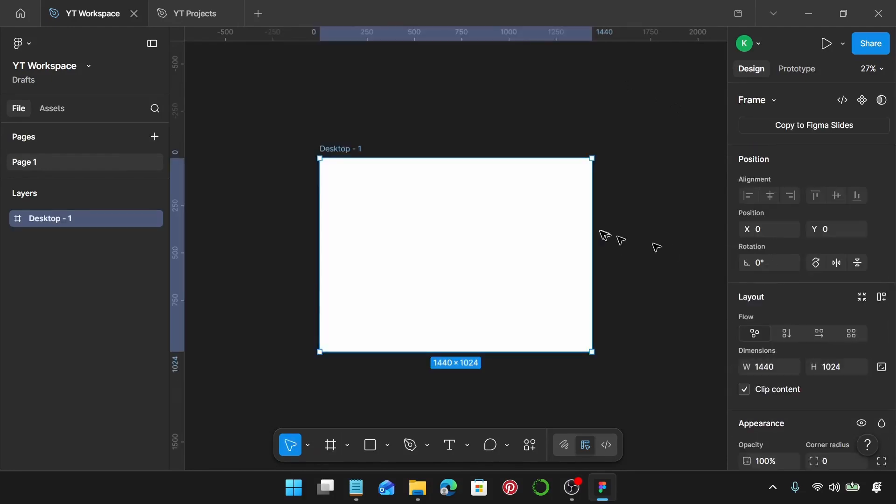
scroll(874, 322, "down", 5)
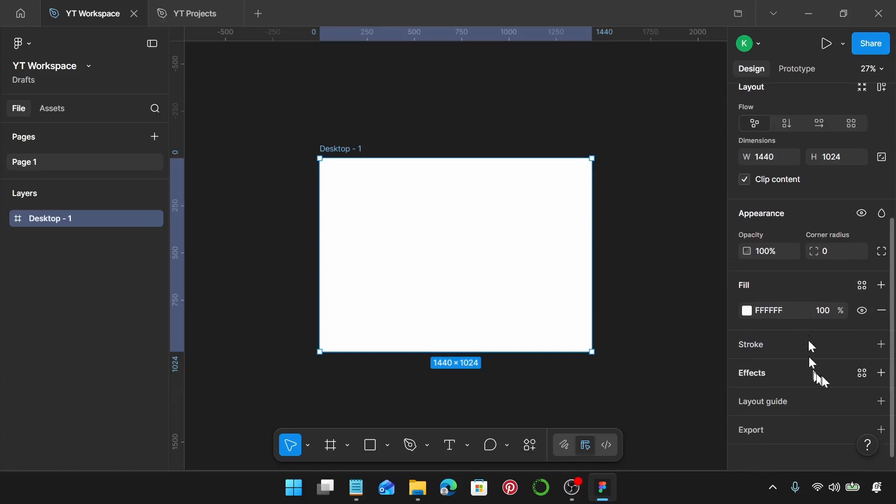
left_click(882, 403)
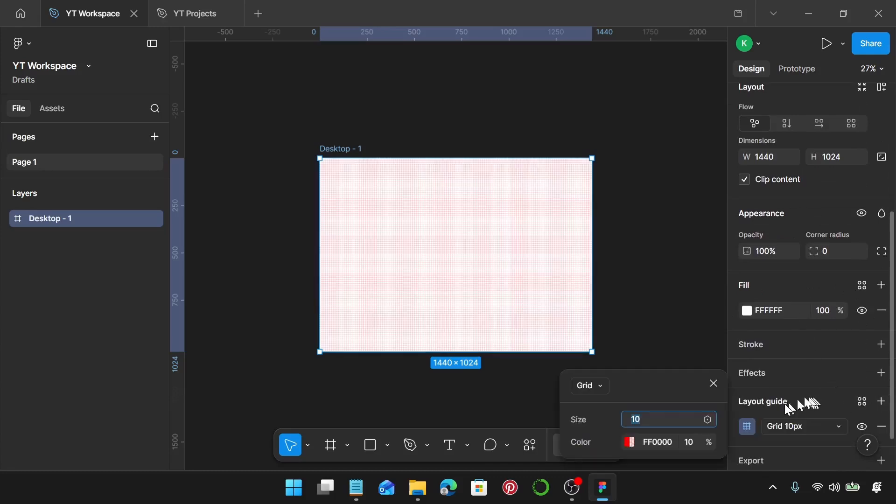
left_click(789, 425)
left_click(802, 388)
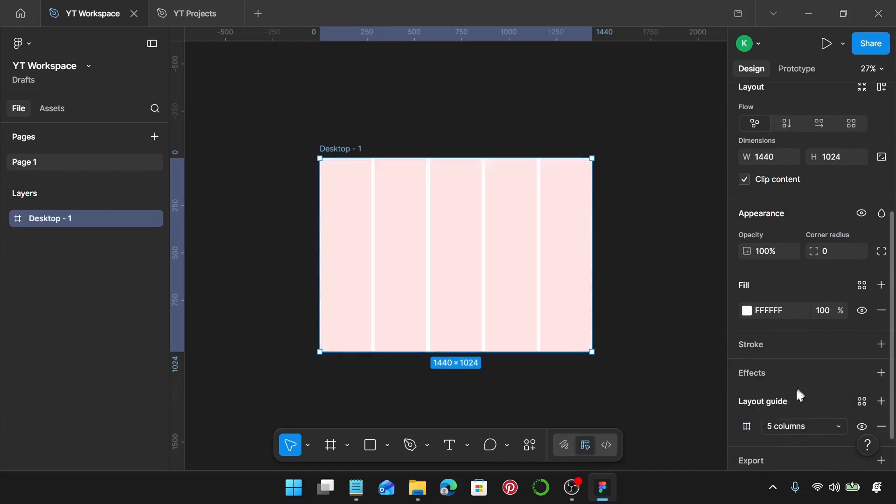
- Set the frame's column guide to 12 columns with a margin of 120
left_click(747, 426)
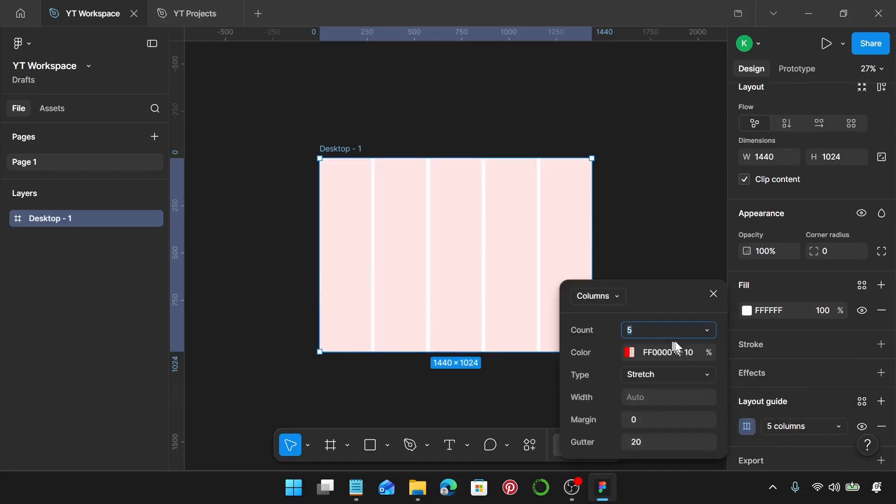
type("12")
key("Return")
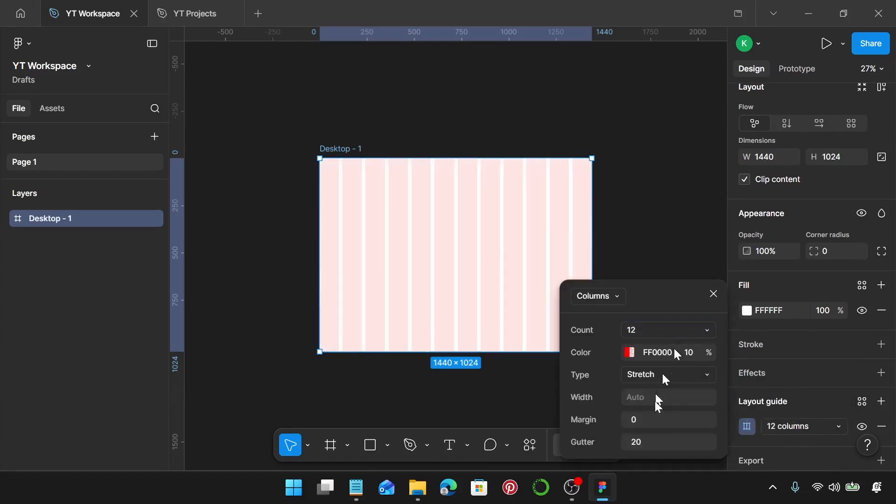
left_click(663, 423)
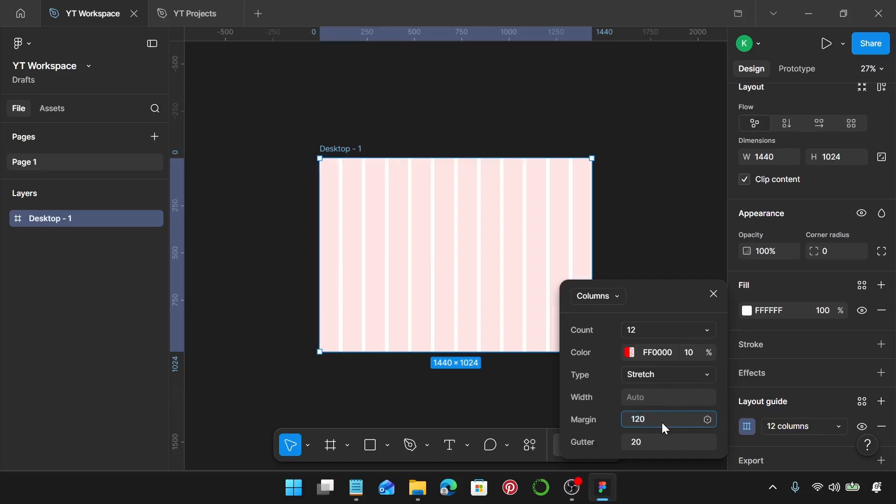
key("Return")
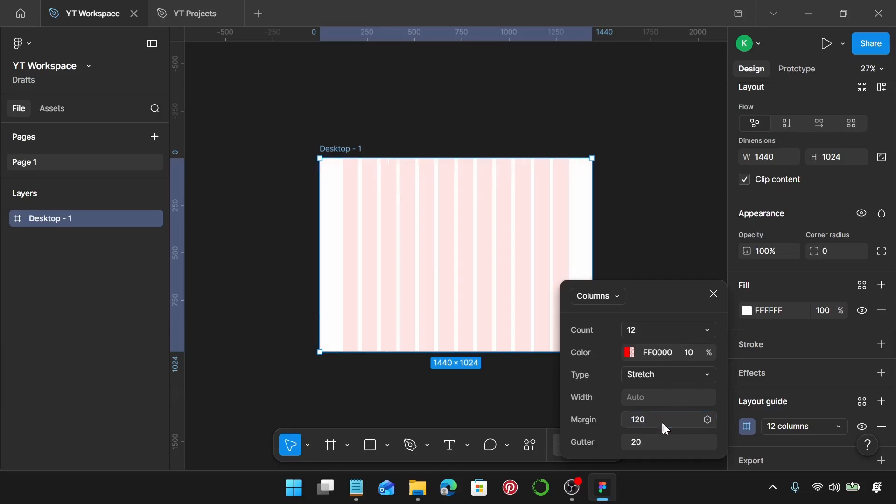
left_click(715, 296)
- Switch to the Notepad notes and copy the heading line "How It Works"
scroll(502, 242, "up", 3)
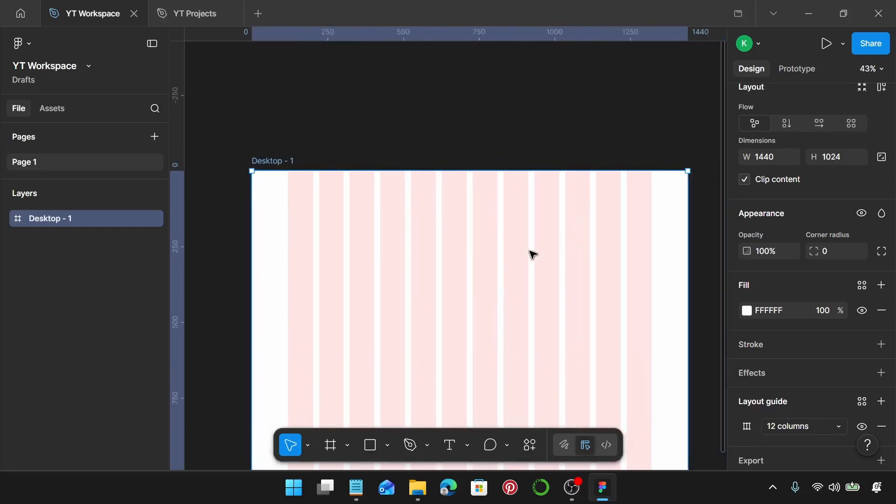
key("t")
left_click(356, 488)
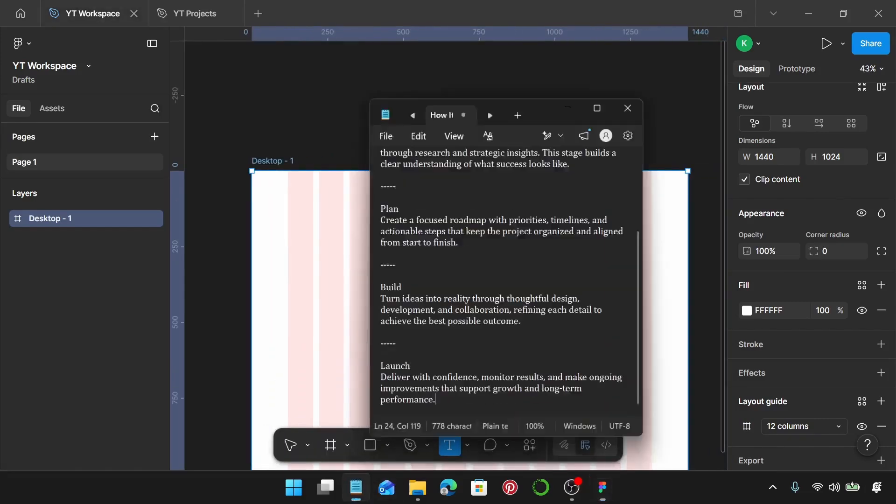
scroll(460, 250, "up", 4)
left_click(461, 136)
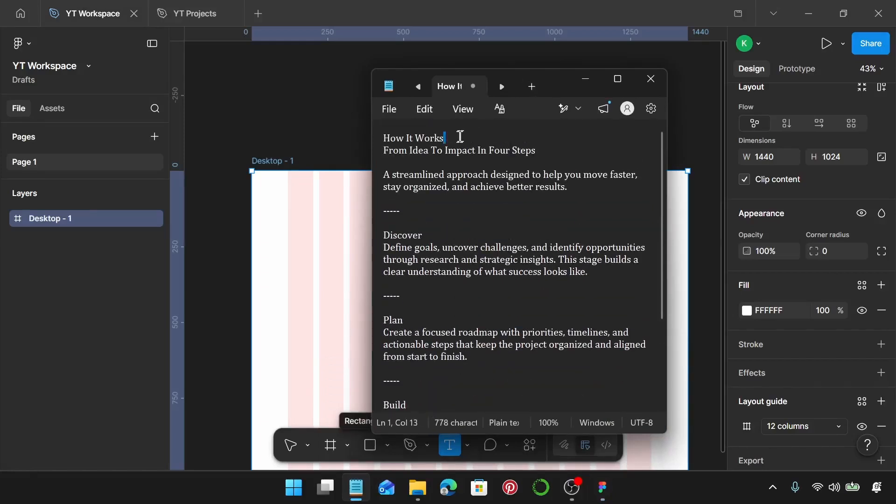
left_click_drag(461, 137, 384, 138)
key("ctrl+c")
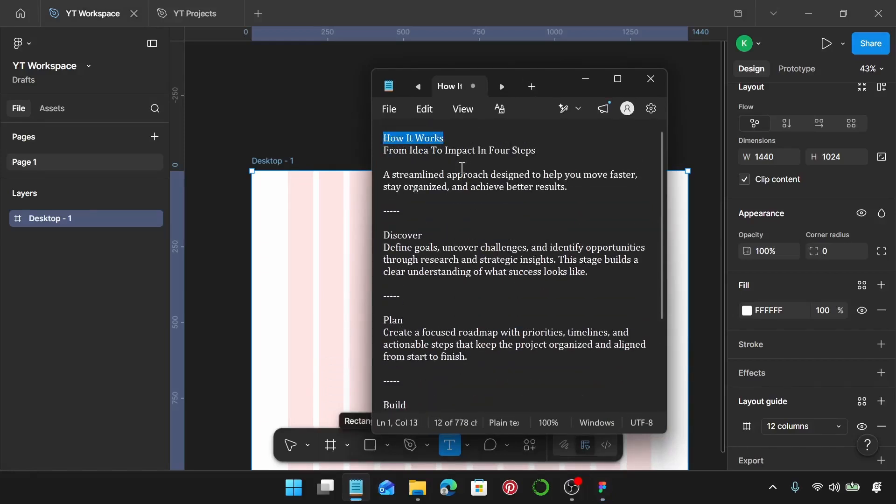
- Return to Figma and paste "How It Works" as a new text near the upper middle of the frame
left_click(585, 79)
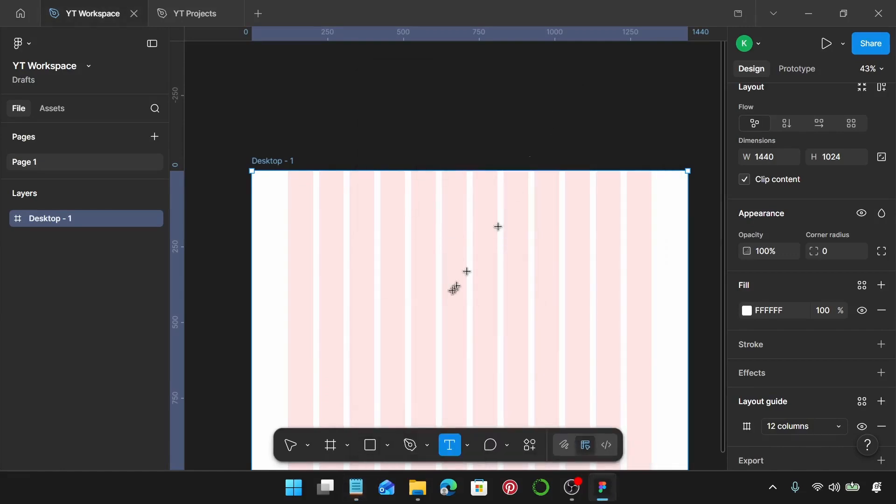
left_click(456, 203)
key("ctrl+v")
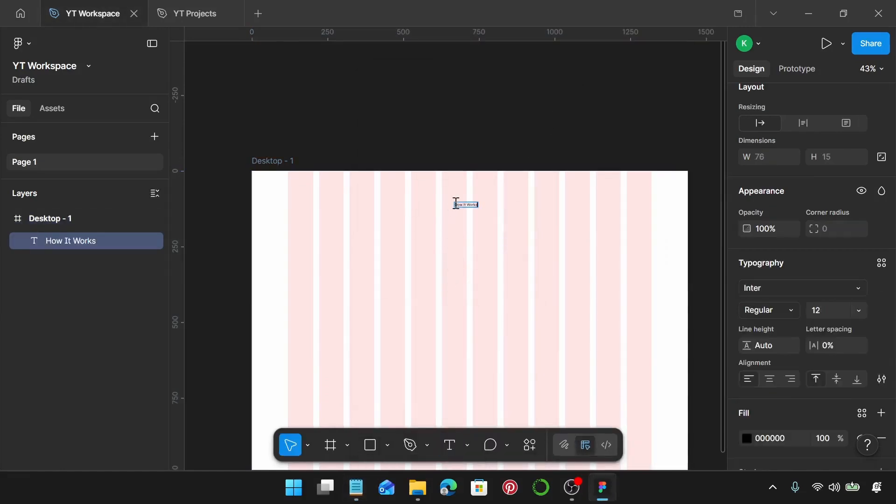
key("Escape")
- Change the "How It Works" heading's font to Poppins with Medium weight
scroll(505, 226, "up", 5)
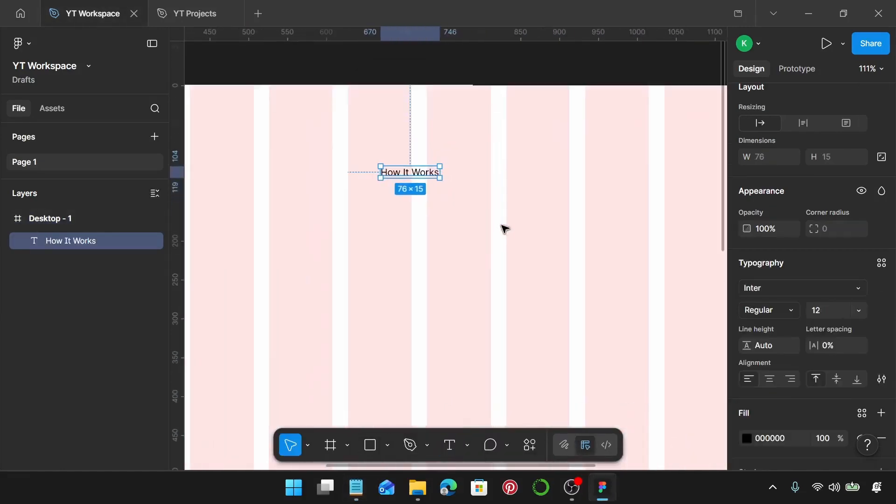
left_click(815, 289)
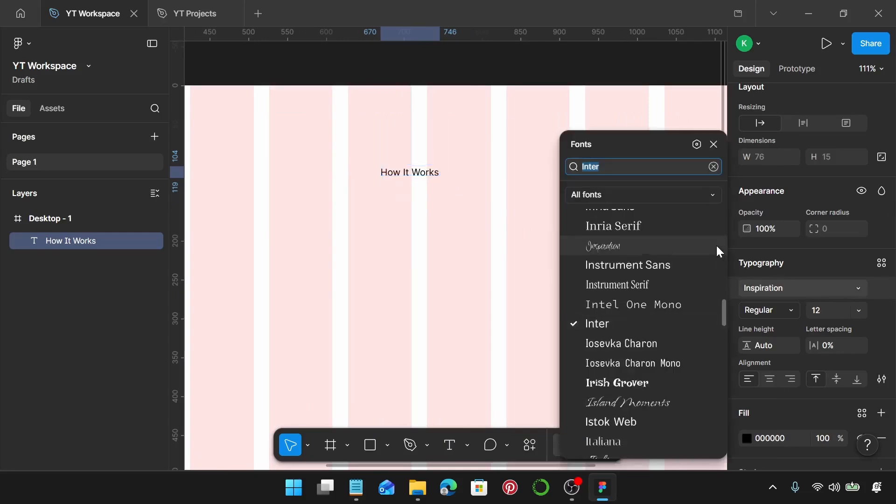
type("pop")
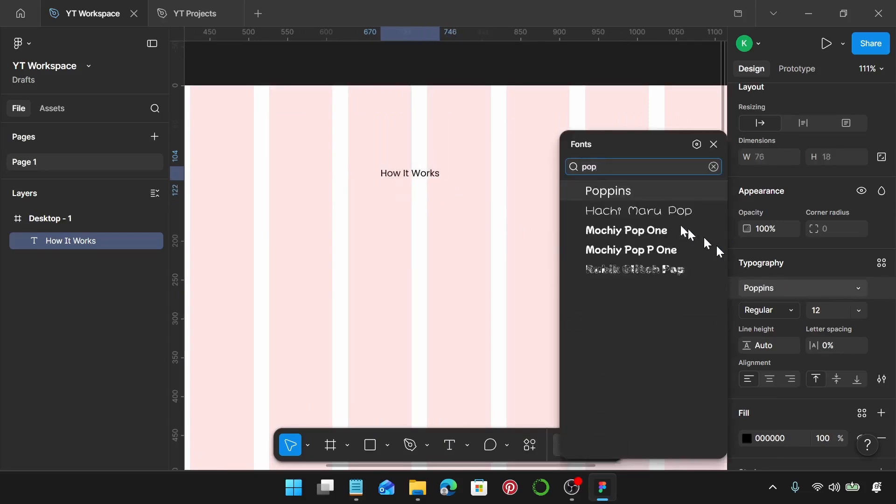
left_click(670, 191)
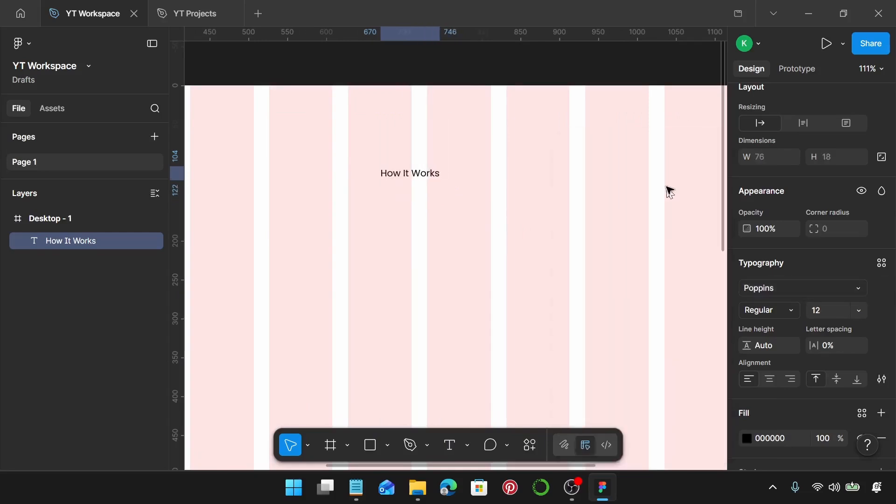
left_click(760, 312)
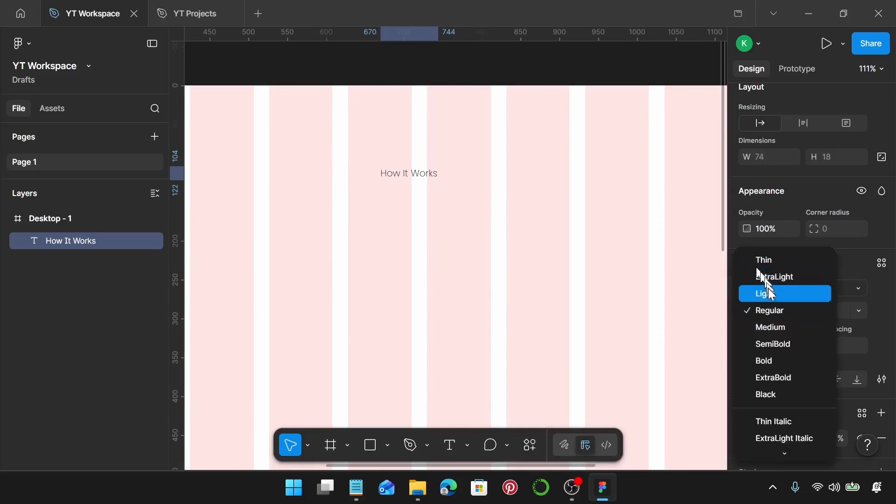
left_click(775, 326)
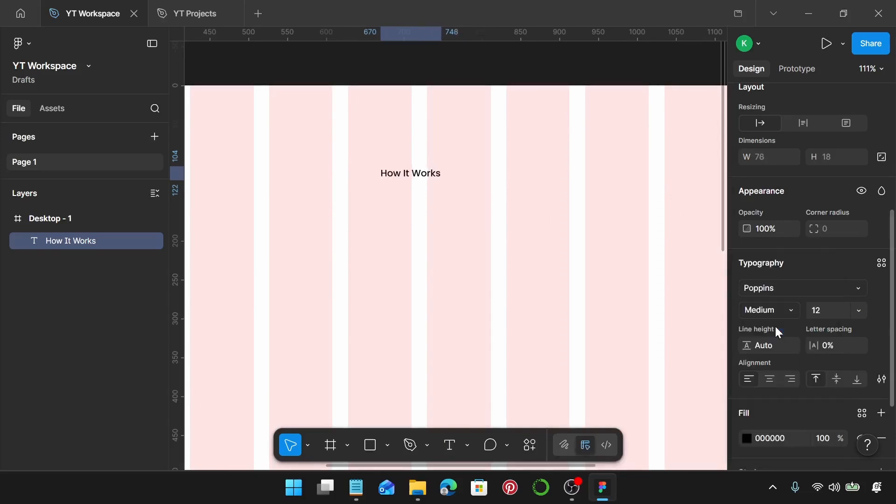
- Set the heading's font size to 44 and its line height to 52
left_click(830, 310)
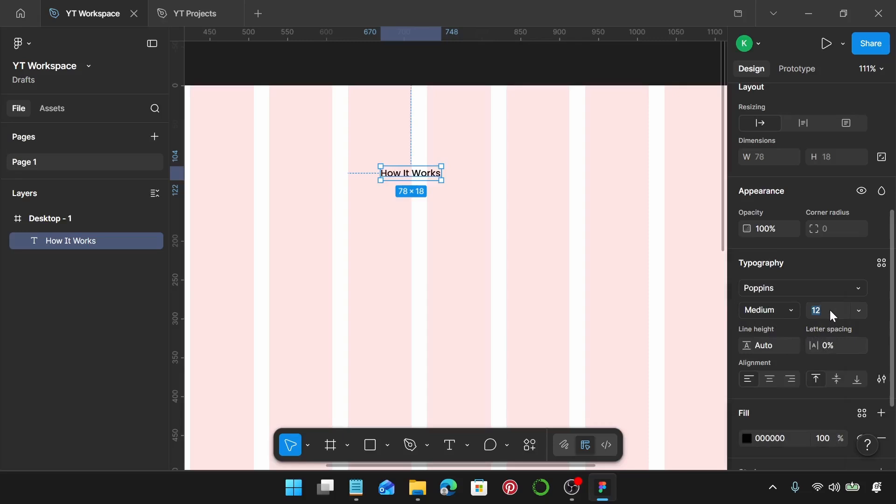
type("44")
key("Return")
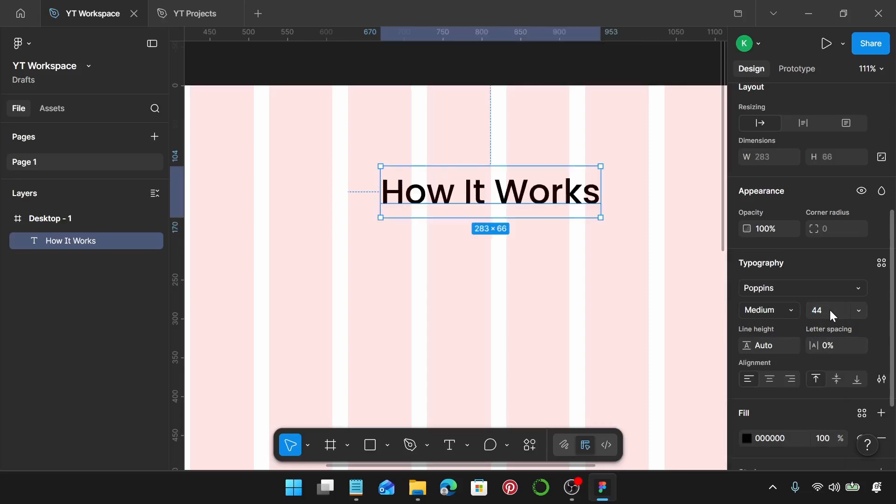
left_click(785, 348)
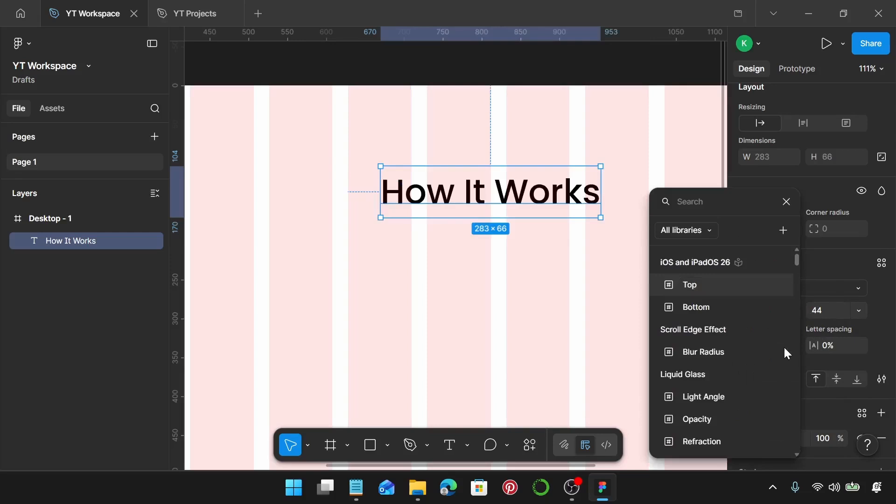
left_click(874, 330)
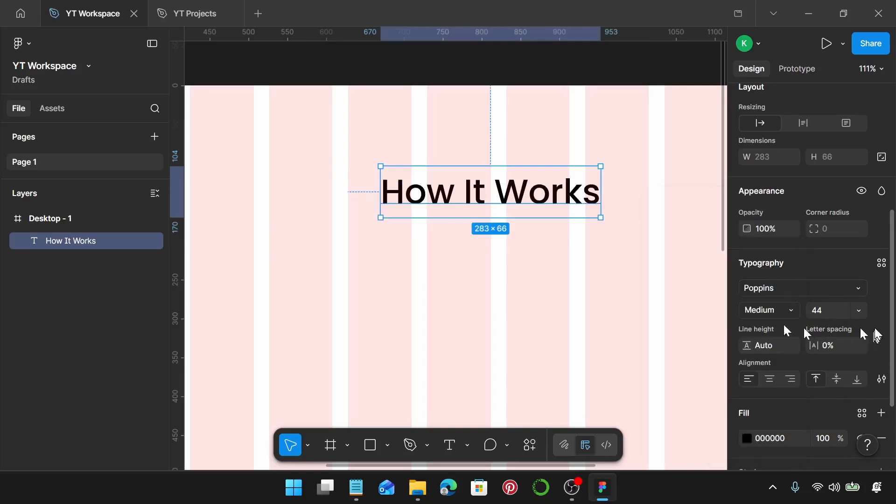
left_click(760, 346)
type("52")
key("Return")
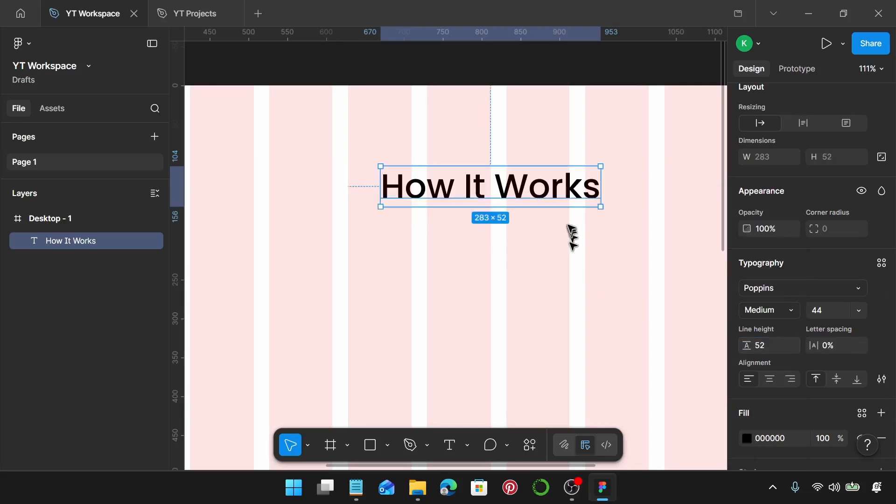
- Duplicate the heading just below itself and give the copy Regular weight, font size 24 and line height 32
scroll(567, 229, "down", 5, "ctrl")
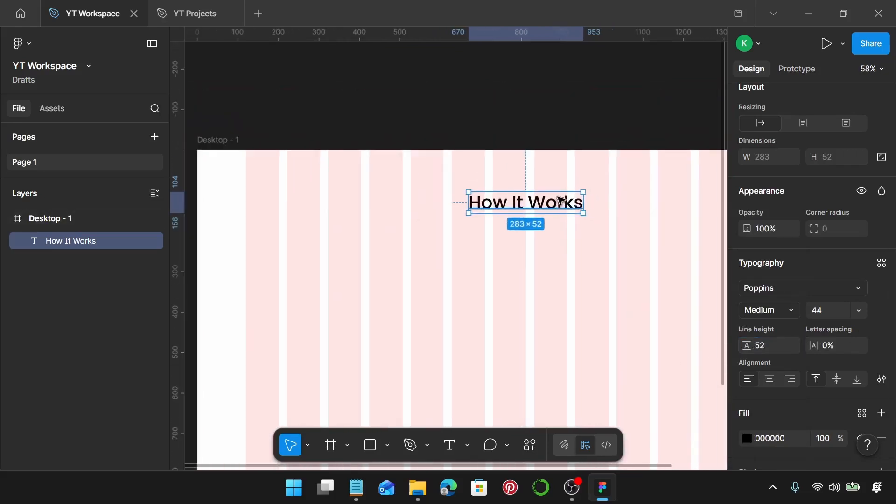
left_click_drag(560, 205, 564, 233)
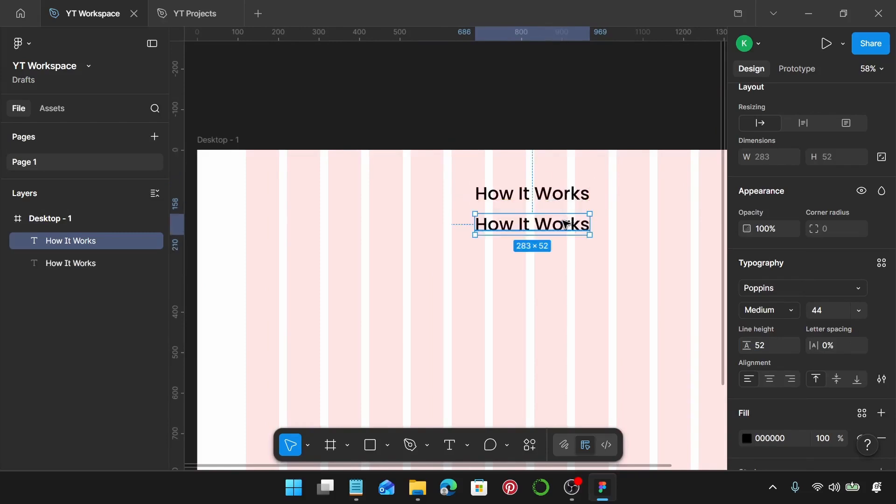
left_click(794, 304)
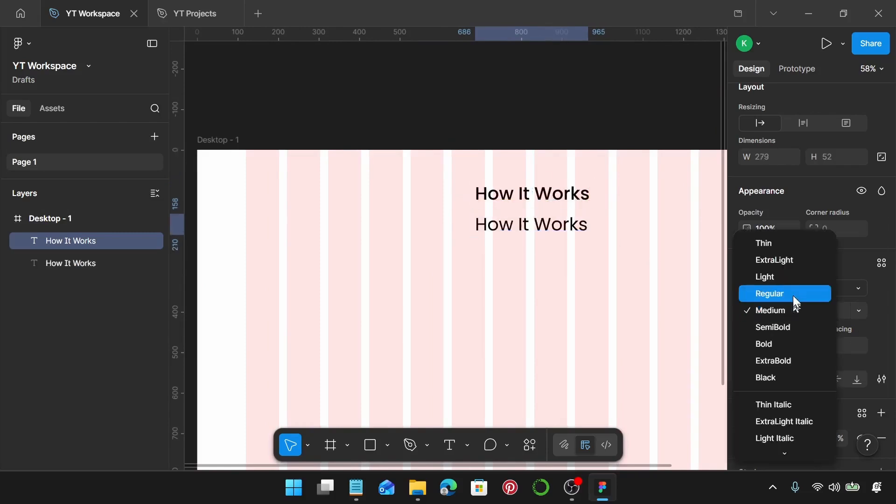
left_click(795, 296)
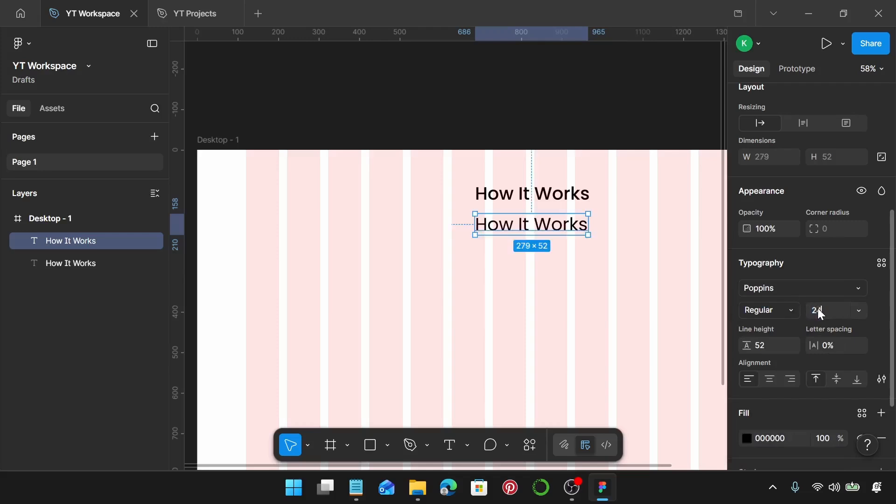
key("Return")
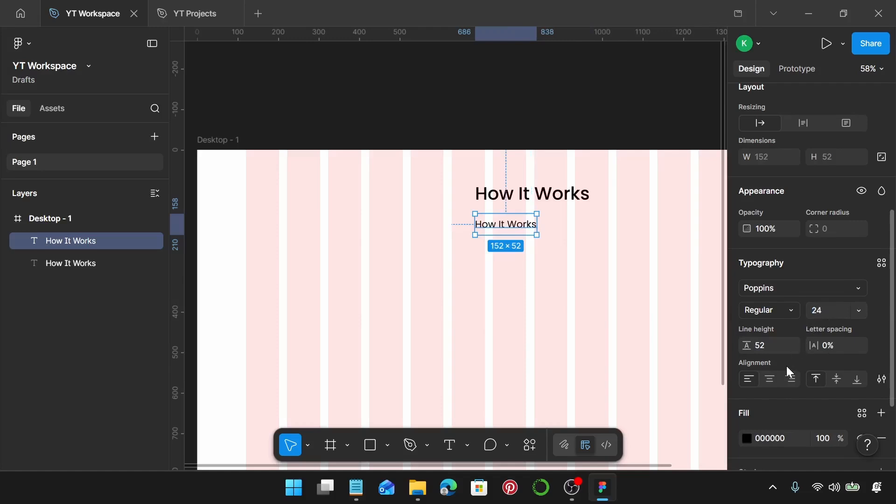
left_click(771, 348)
type("32")
key("Return")
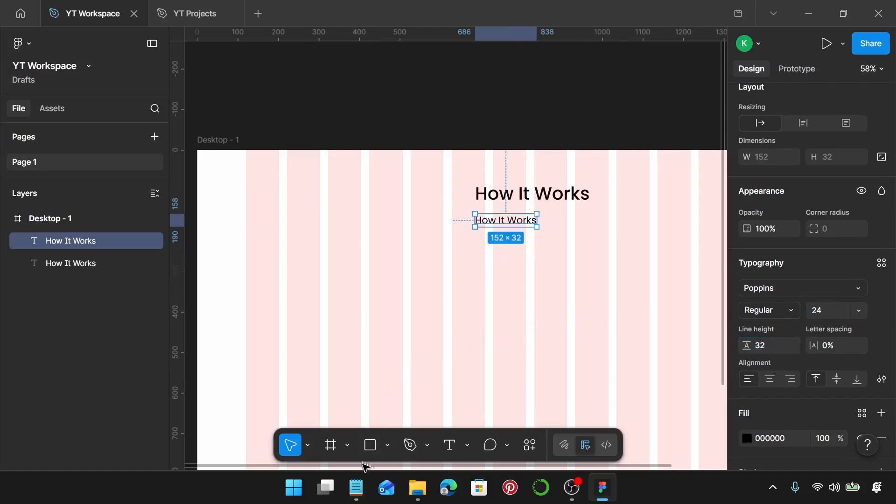
- Replace the smaller text's content with "From Idea To Impact In Four Steps", copied from the Notepad notes
left_click(356, 488)
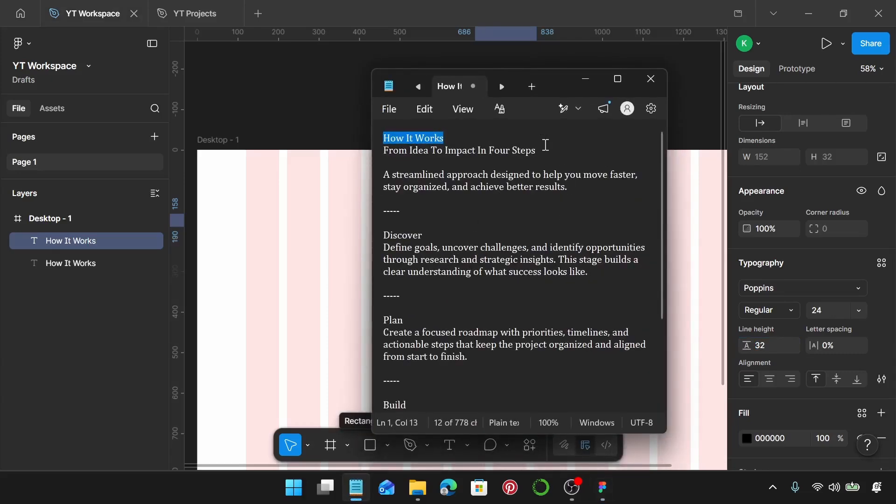
left_click_drag(545, 145, 392, 148)
key("ctrl+c")
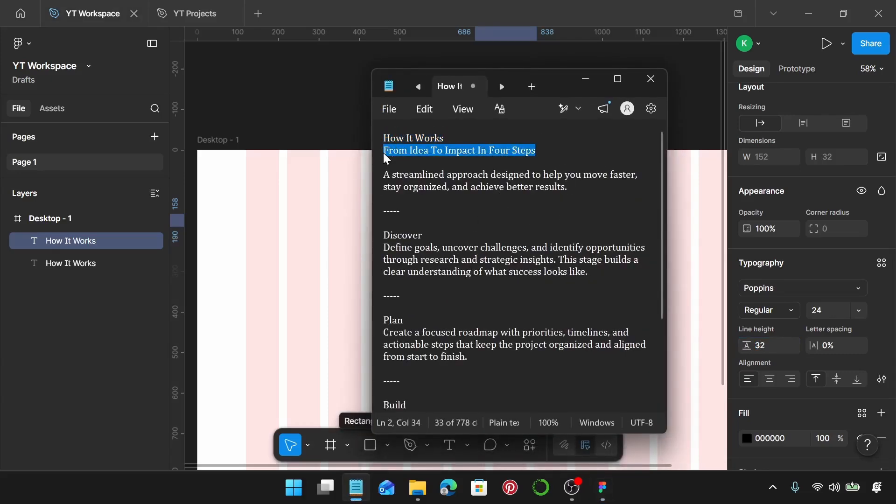
left_click(285, 196)
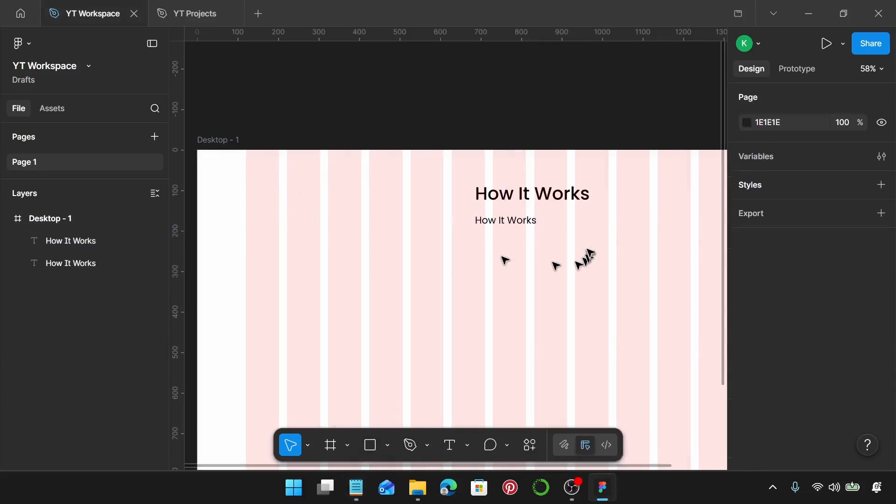
left_click(529, 221)
double_click(529, 222)
key("ctrl+v")
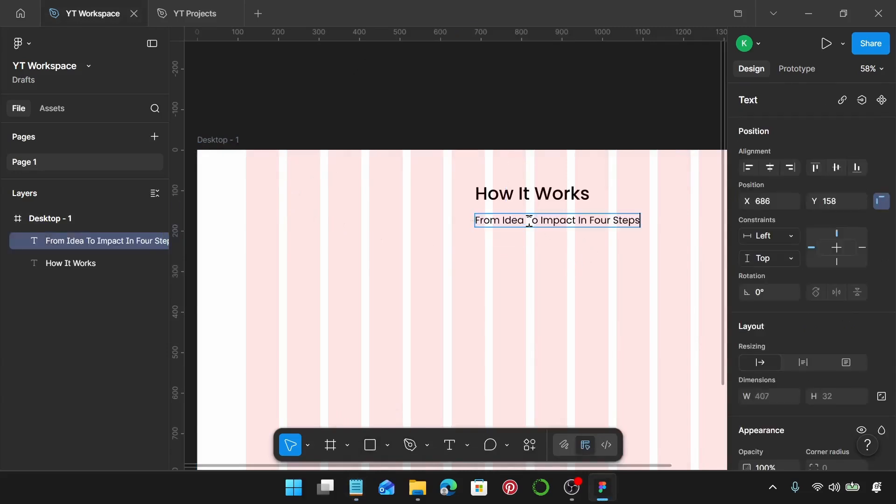
- Duplicate the "From Idea To Impact In Four Steps" text just below itself and give the copy the Inter font, size 18 and line height 26
key("Escape")
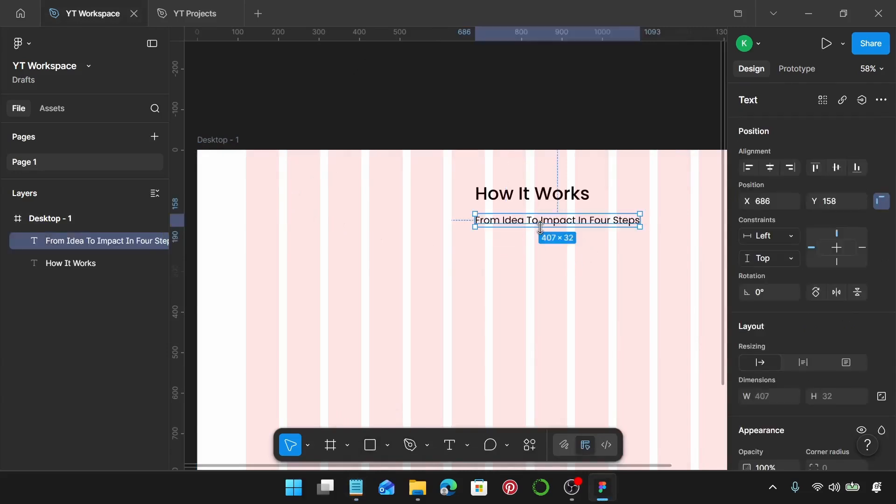
left_click_drag(542, 224, 543, 242)
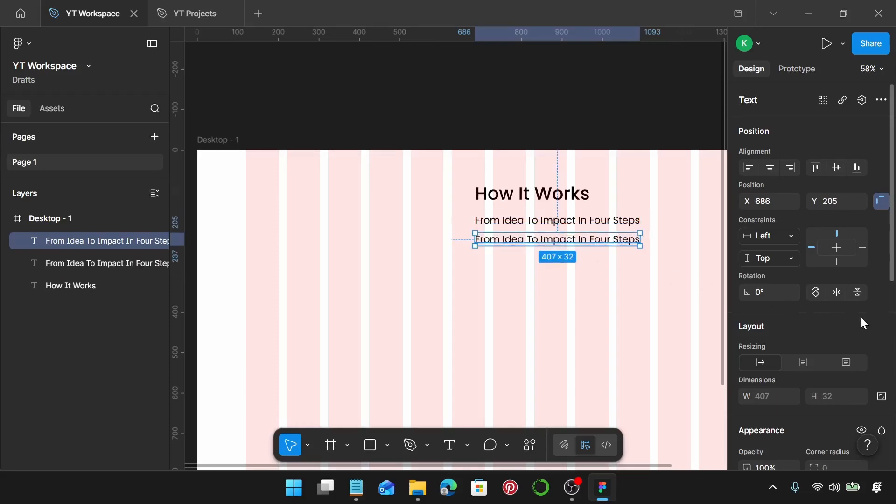
scroll(840, 320, "down", 3)
scroll(779, 324, "down", 2)
left_click(783, 317)
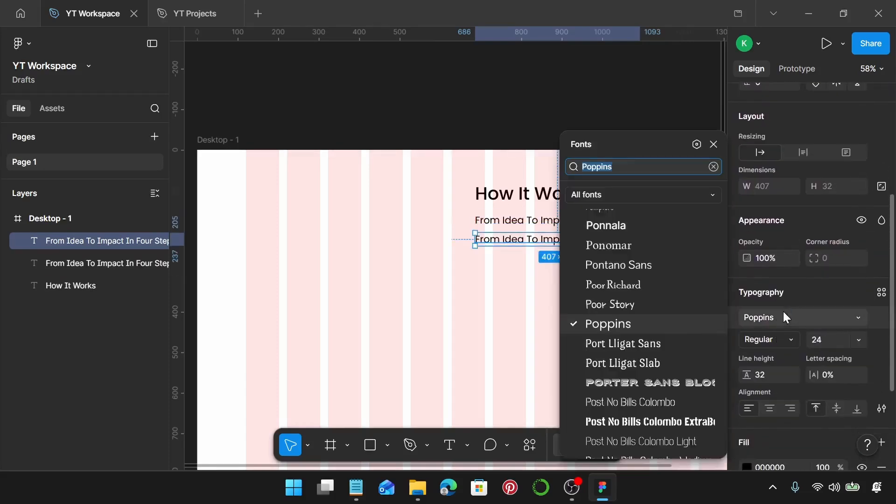
type("in")
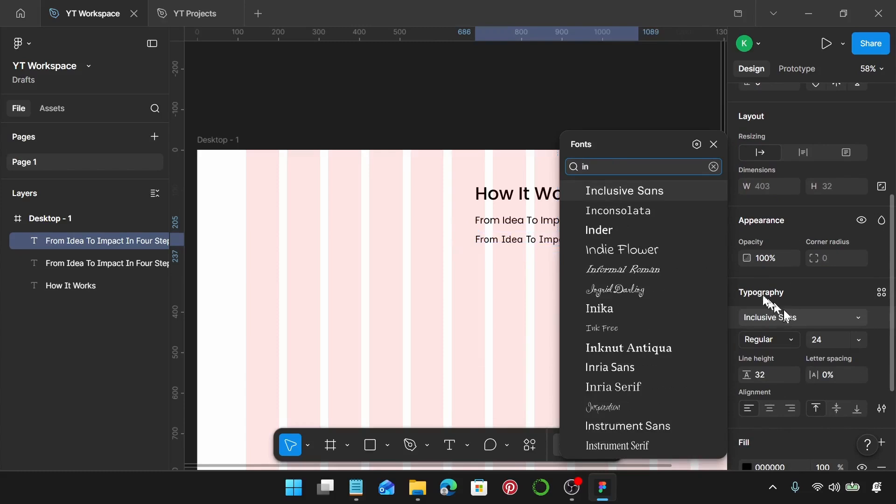
type("t")
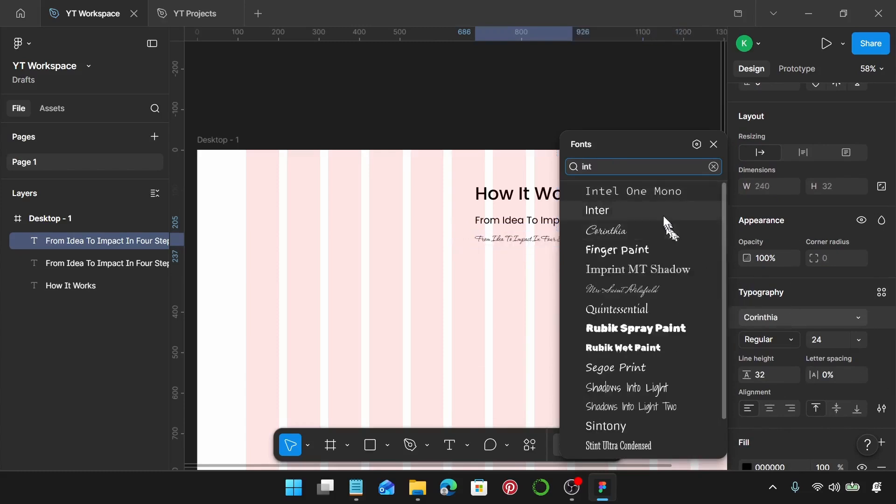
left_click(665, 212)
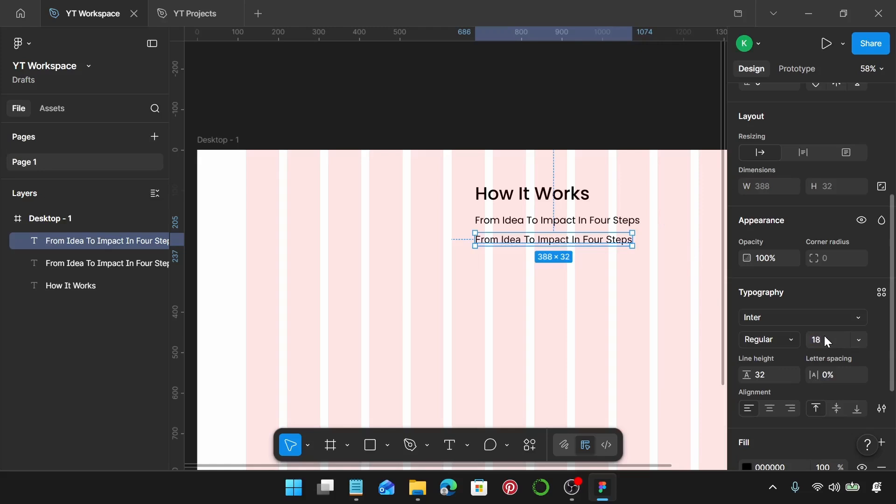
left_click(769, 379)
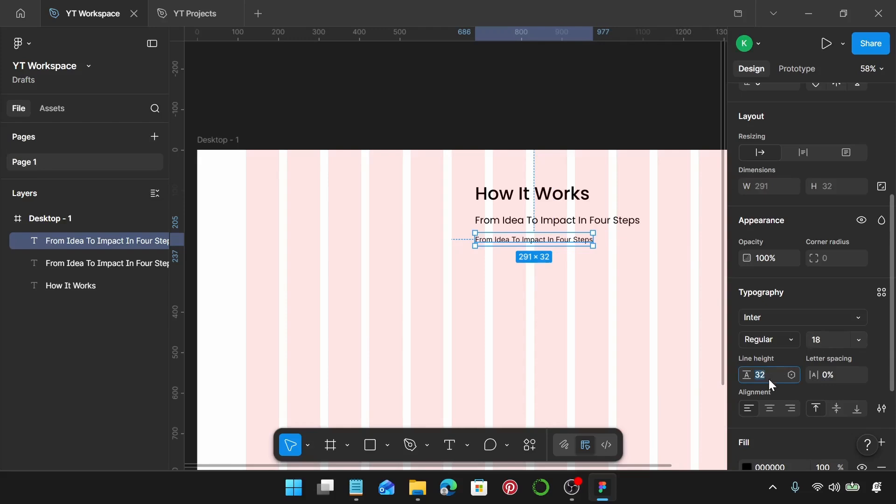
key("Return")
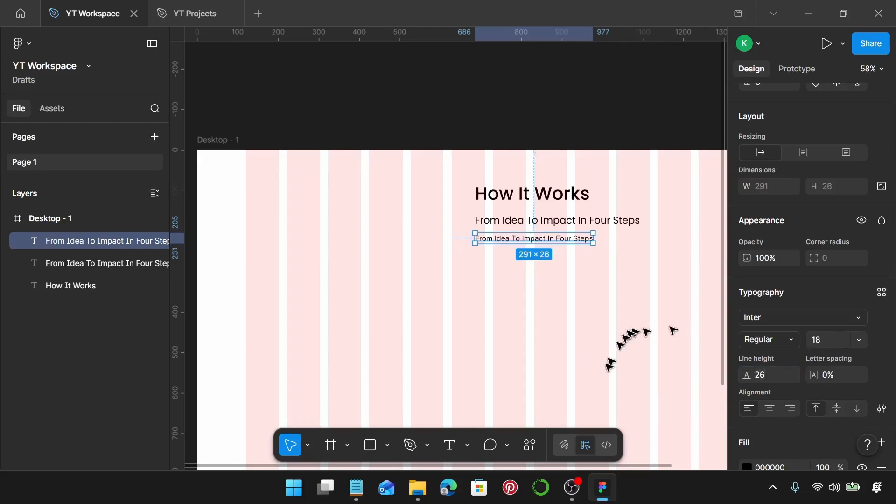
- Replace the copy's content with the "A streamlined approach designed to help you move faster..." sentence from the Notepad notes, wrapped at about 504 wide
left_click(356, 487)
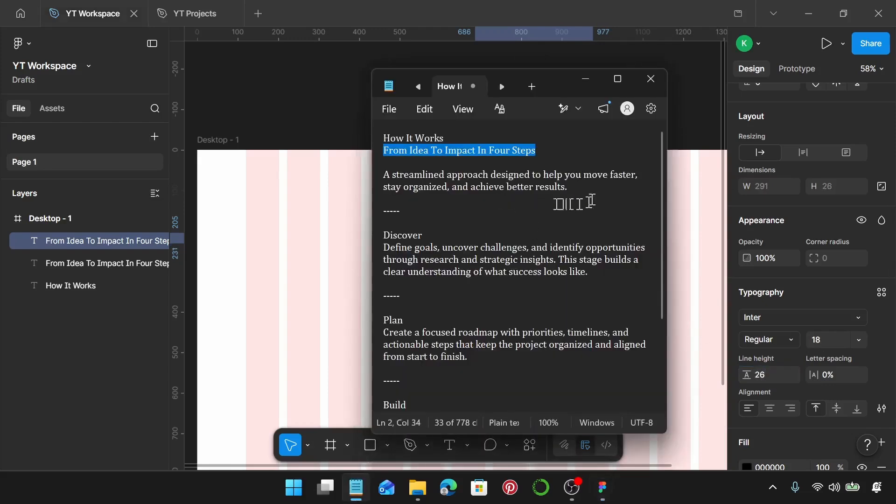
left_click(589, 190)
left_click_drag(589, 189, 373, 175)
key("ctrl+c")
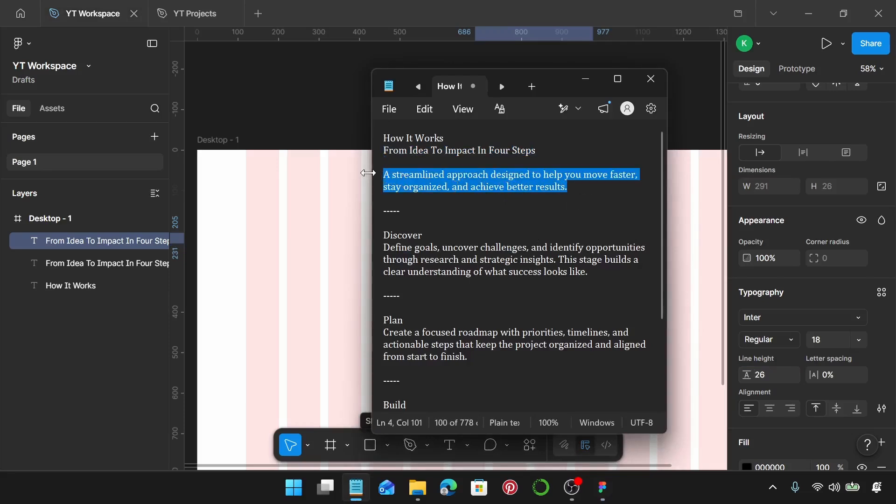
left_click(368, 189)
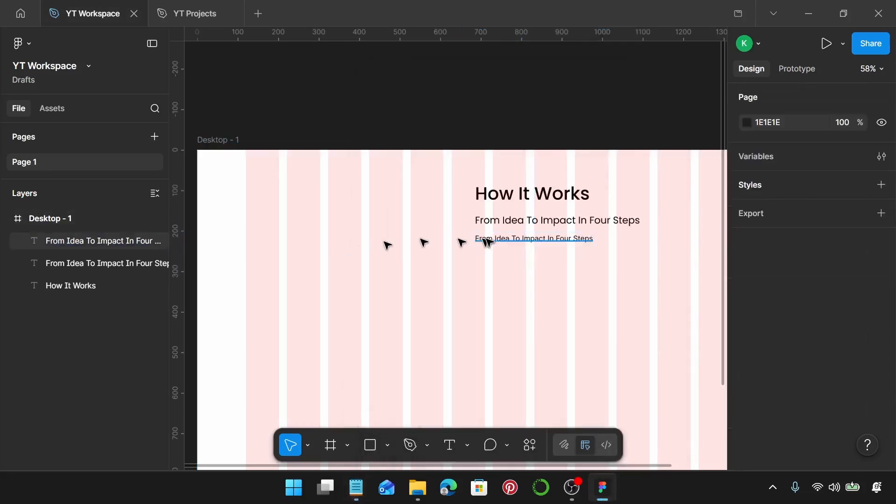
double_click(513, 240)
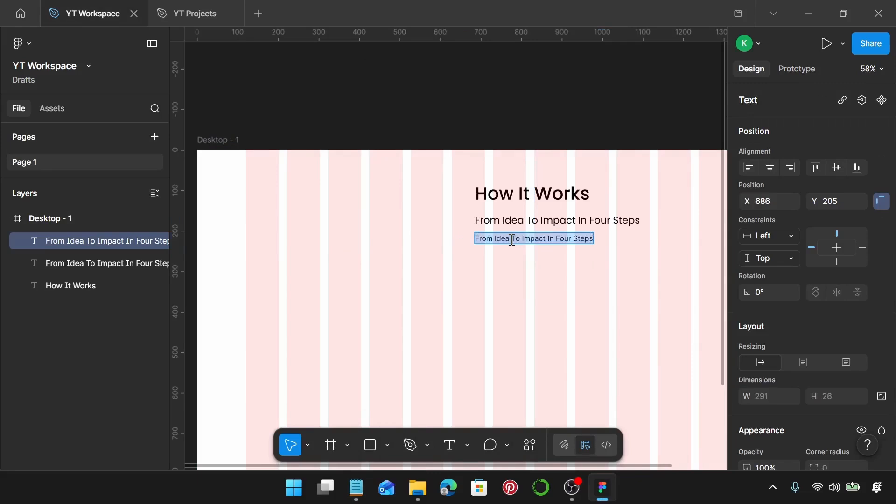
key("ctrl+v")
key("Escape")
scroll(502, 274, "right", 2)
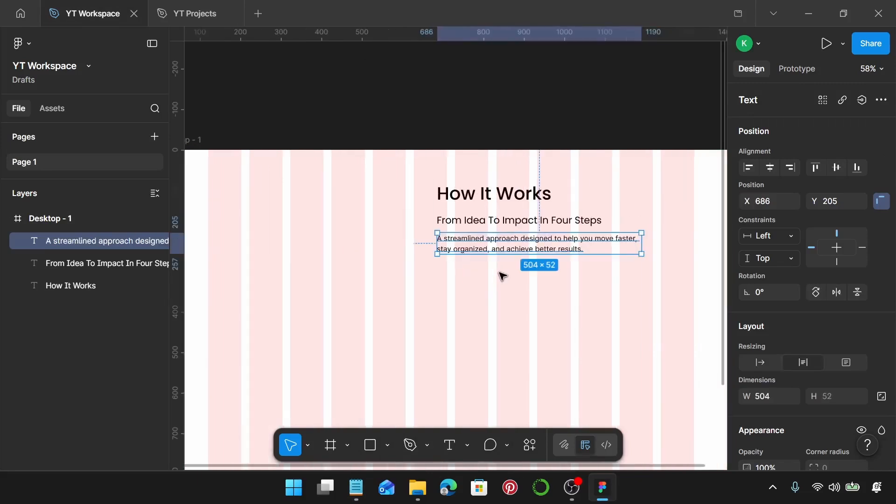
- Shift the heading, subtitle and paragraph left toward the frame's middle, placing the paragraph below the subtitle at about X 425, Y 236
left_click_drag(476, 233, 476, 244)
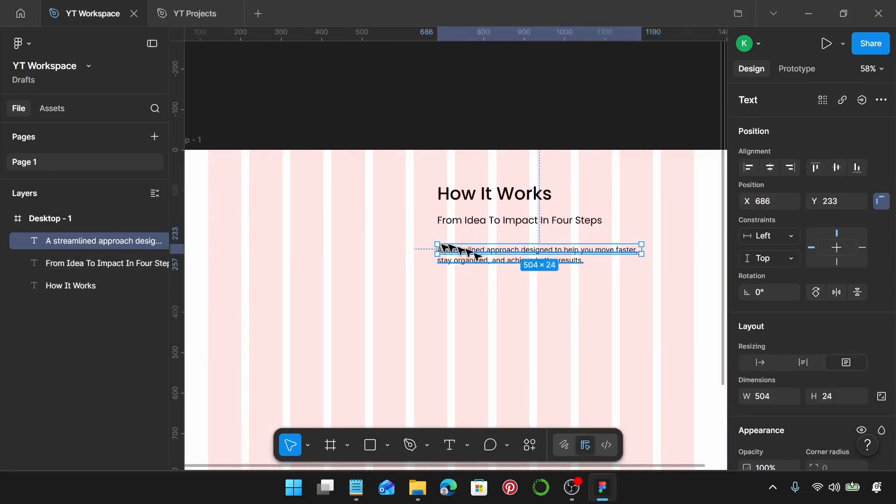
key("ctrl+z")
left_click_drag(538, 246, 440, 259)
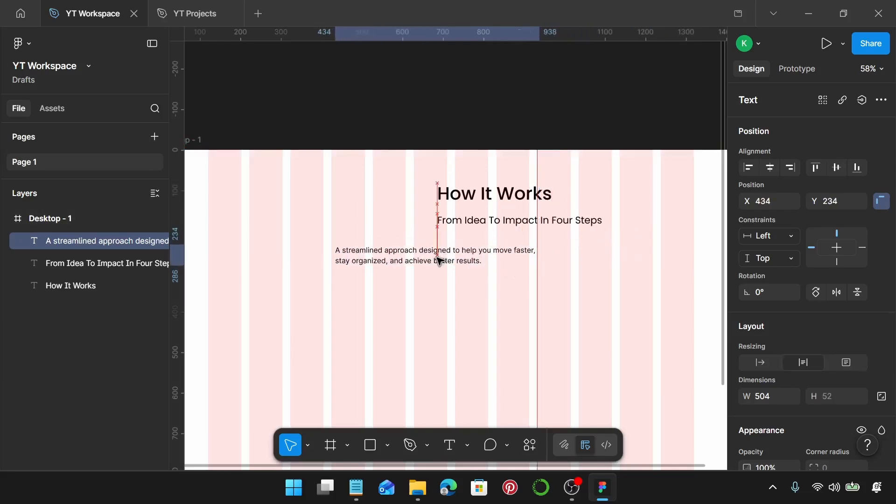
left_click(480, 227)
left_click(493, 195, "shift")
left_click_drag(542, 220, 446, 222)
left_click_drag(436, 255, 427, 263)
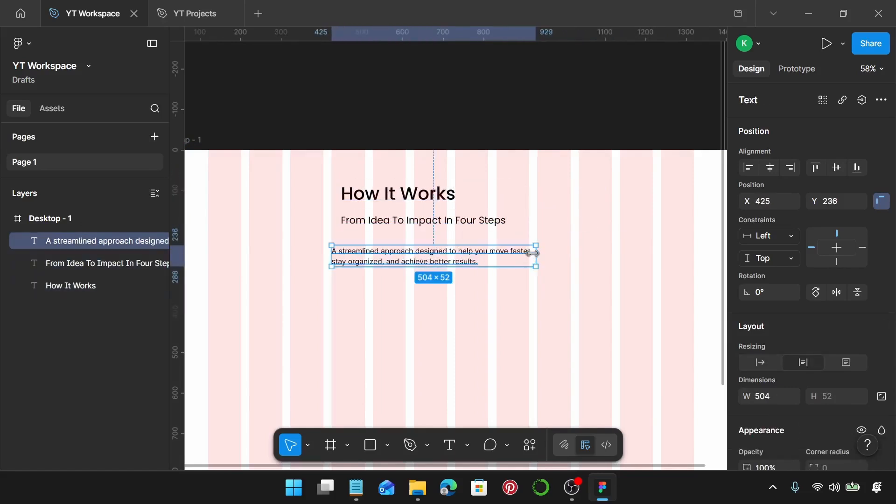
- Widen the paragraph to 590 so it spans six grid columns, and center-align its text
left_click_drag(533, 253, 573, 245)
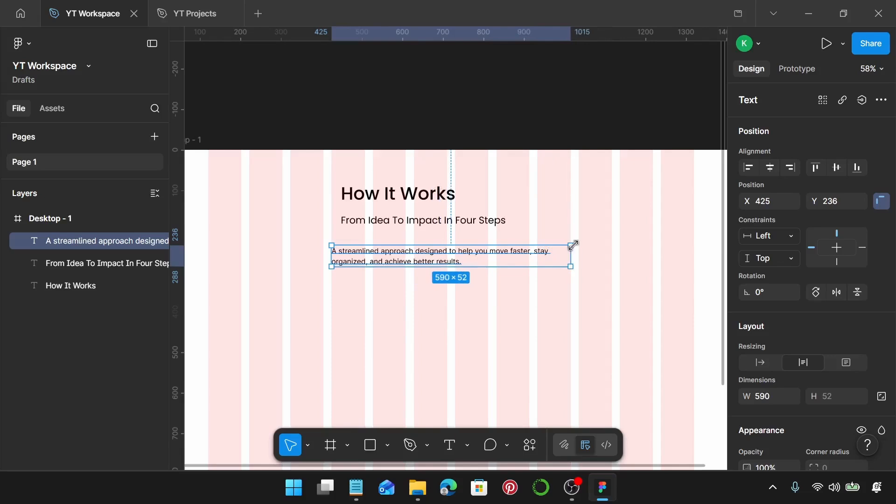
scroll(786, 321, "down", 2)
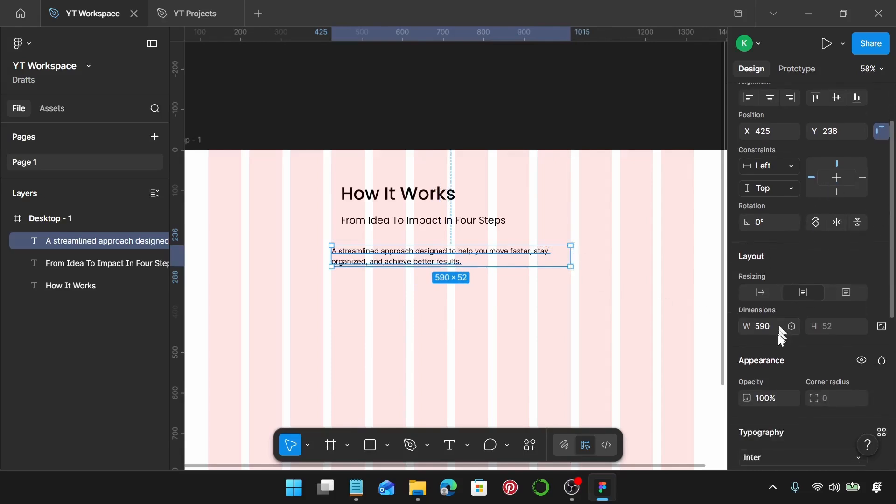
scroll(812, 294, "down", 5)
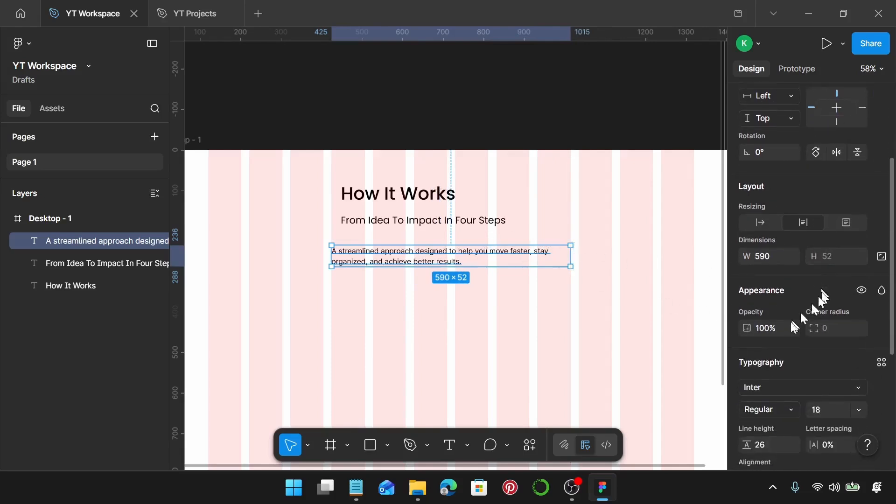
left_click(770, 339)
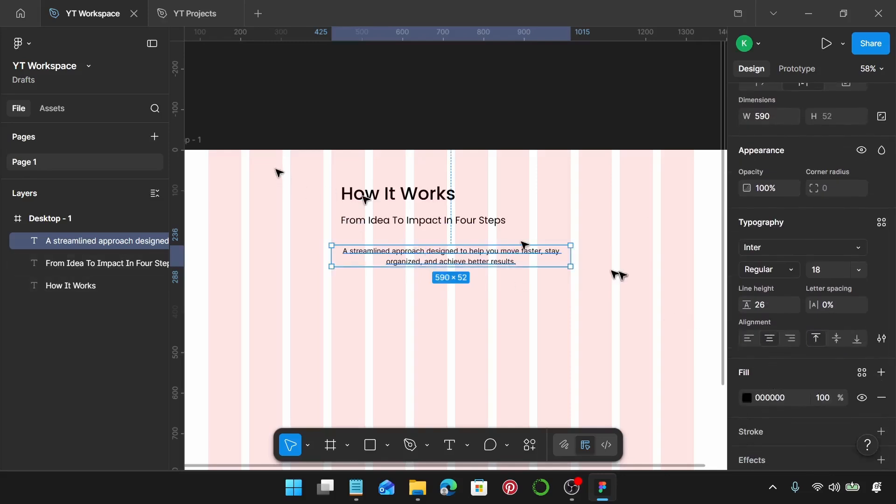
- Wrap the heading, subtitle and paragraph in a vertical auto layout frame with top center alignment
left_click(486, 221, "shift")
left_click(390, 193, "shift")
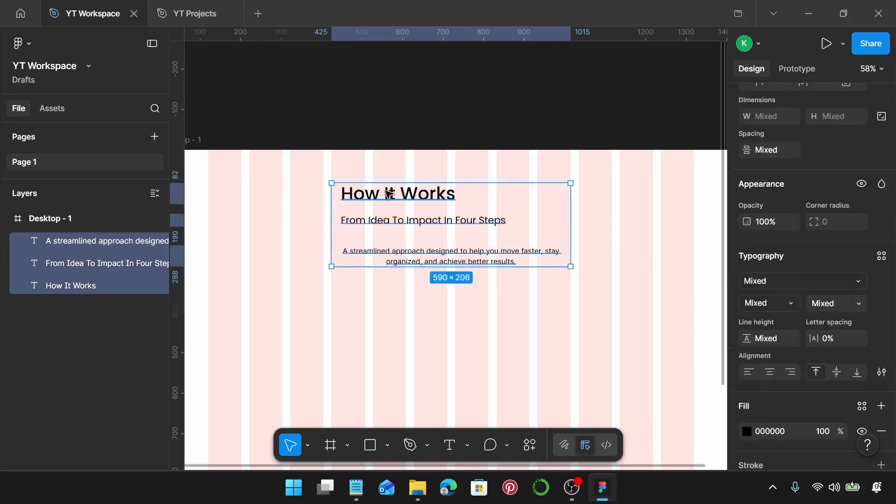
key("shift+a")
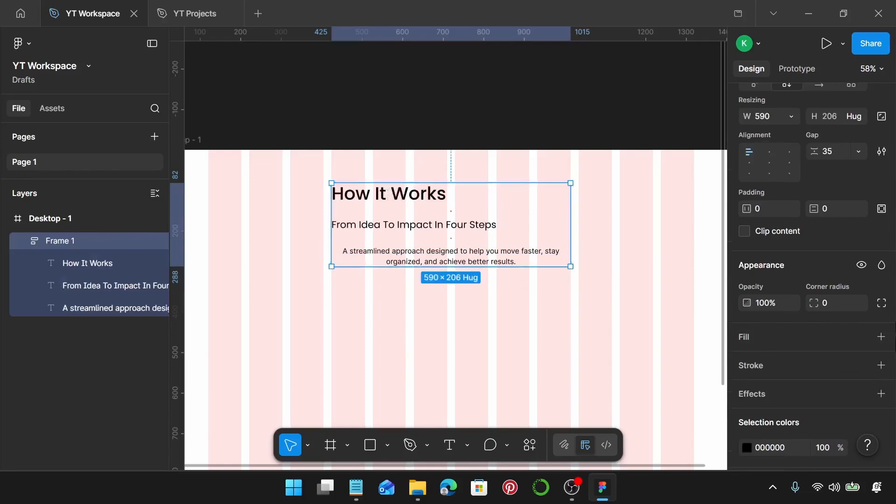
scroll(822, 251, "up", 3)
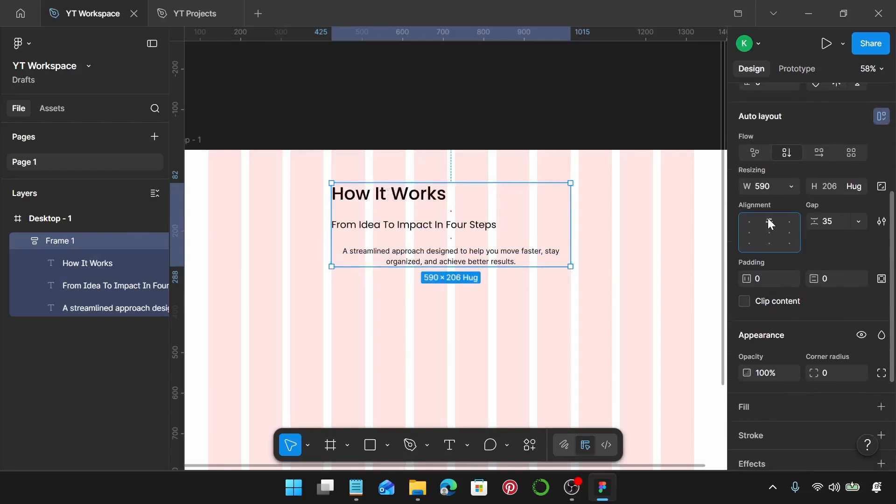
- Center-align the text of the "How It Works" heading and its subtitle
left_click(422, 229)
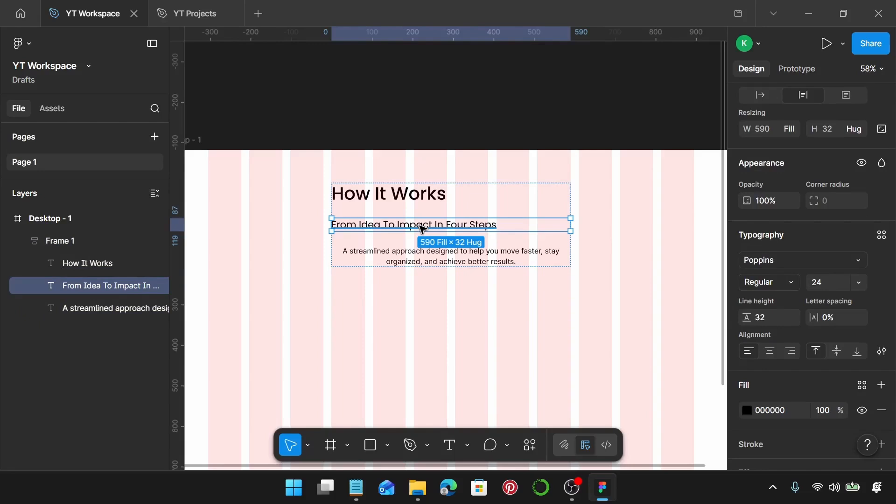
left_click(431, 205, "shift")
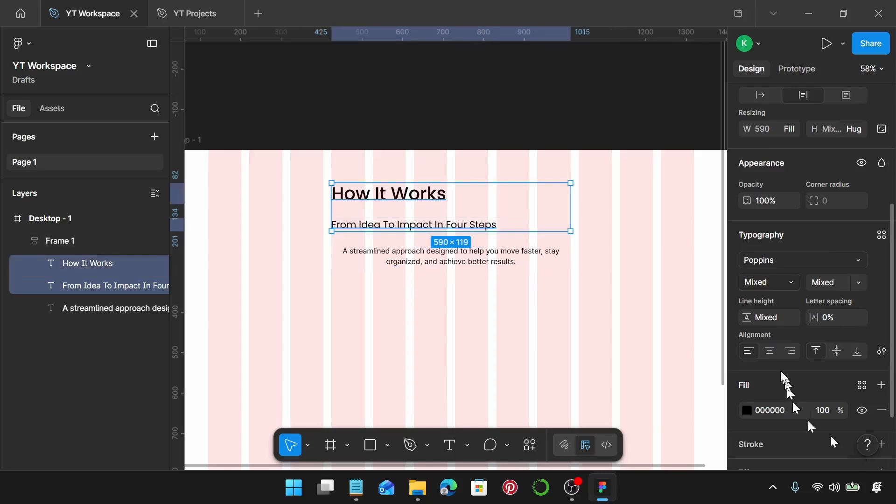
left_click(770, 352)
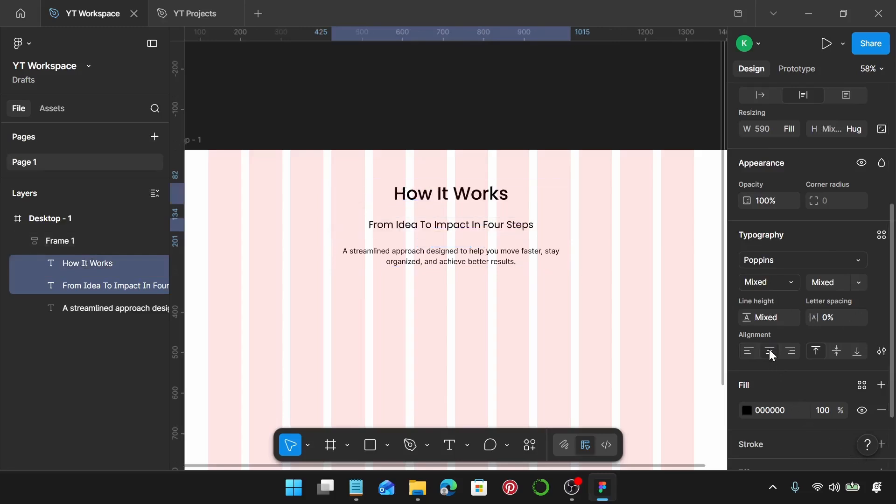
- Set the gap between the items of the heading's auto layout frame to 20
left_click(432, 289)
left_click(443, 252)
scroll(838, 309, "down", 4)
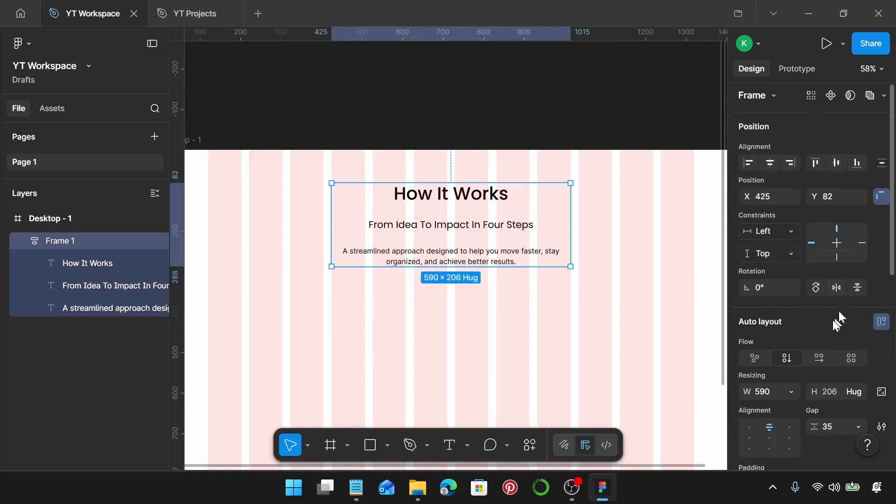
left_click(833, 293)
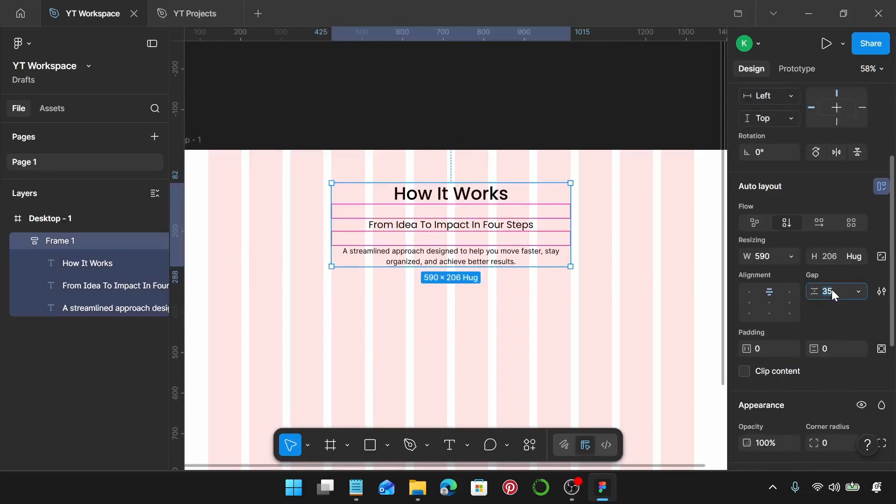
type("20")
key("Return")
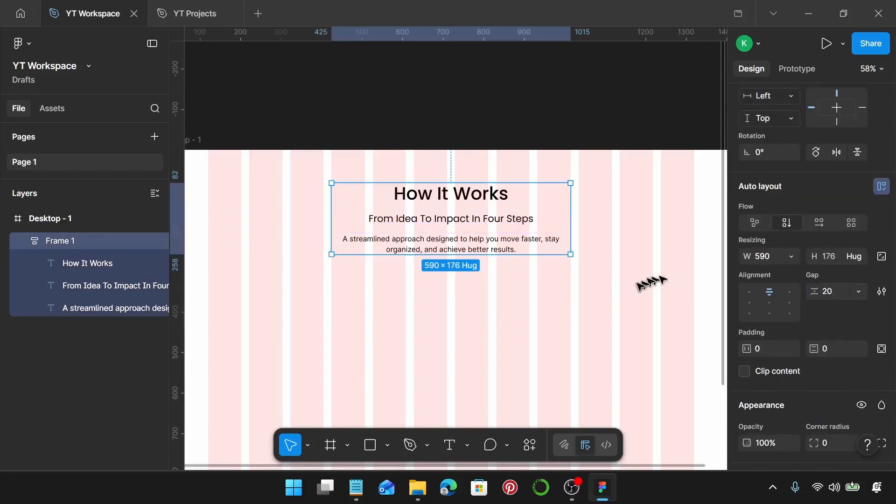
- Draw a rectangle about 590 by 204 below the intro text at about X 120, Y 346, spanning the first six grid columns
scroll(626, 292, "down", 1)
scroll(607, 285, "up", 2)
scroll(601, 278, "down", 1)
scroll(601, 277, "left", 1)
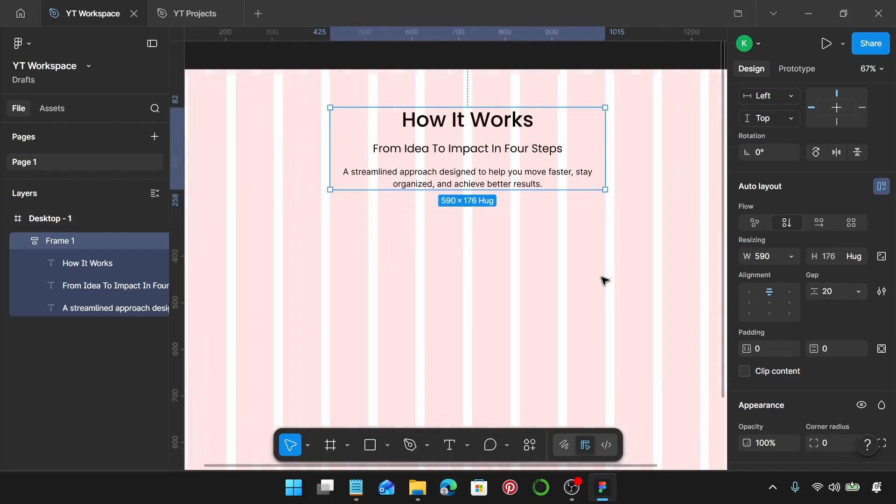
scroll(606, 279, "up", 1)
scroll(606, 278, "left", 1)
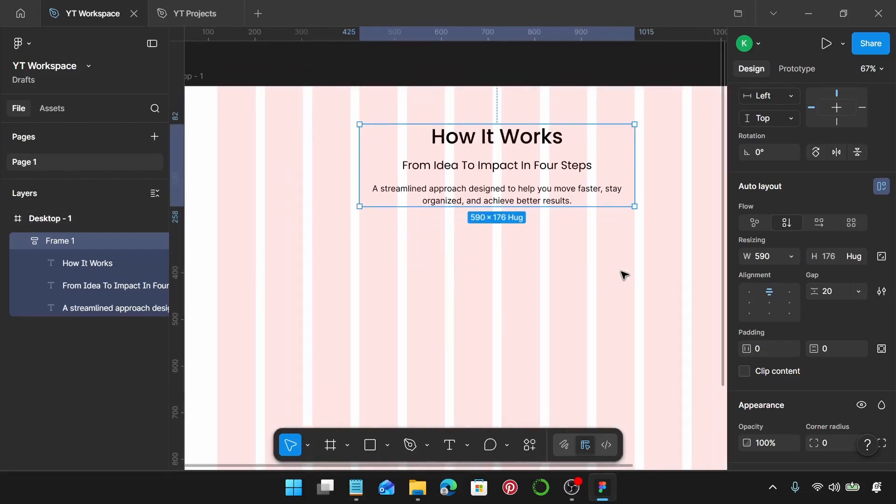
key("r")
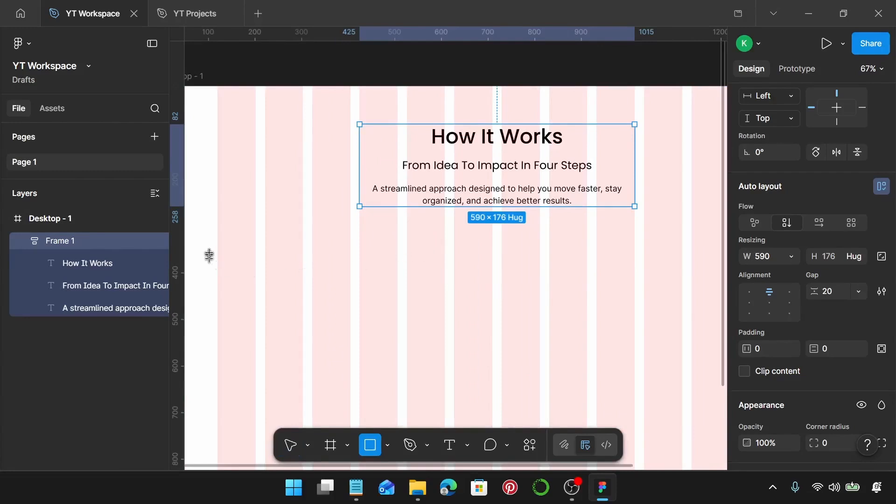
mouse_move(221, 247)
left_mouse_down()
mouse_move(366, 325)
mouse_move(492, 341)
left_mouse_up()
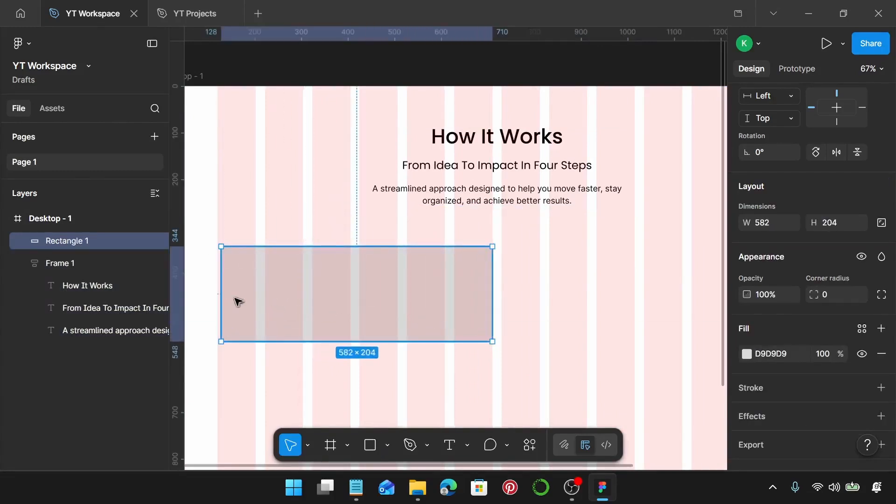
left_click_drag(237, 302, 232, 303)
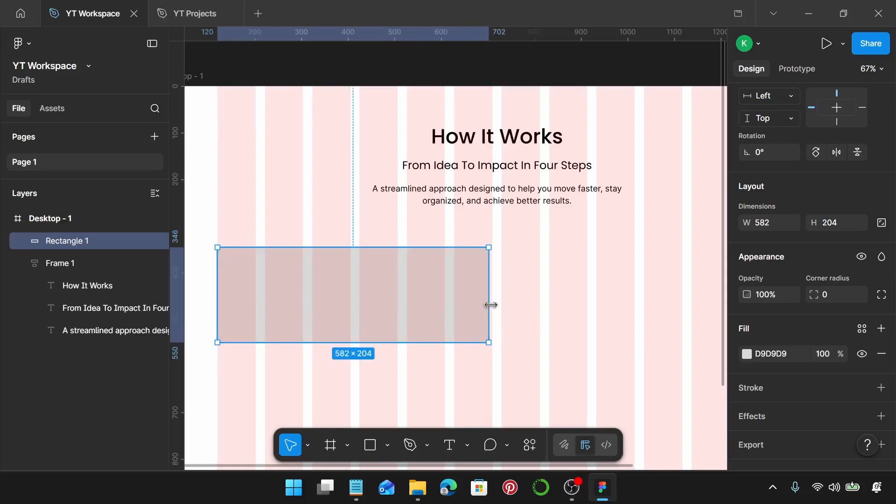
left_click_drag(489, 304, 494, 304)
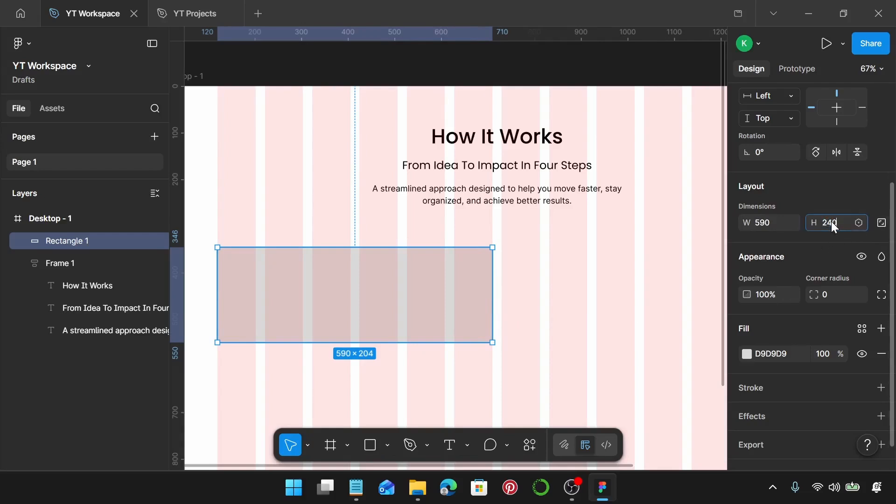
- Set the rectangle's height to 240 and its corner radius to 20
key("Return")
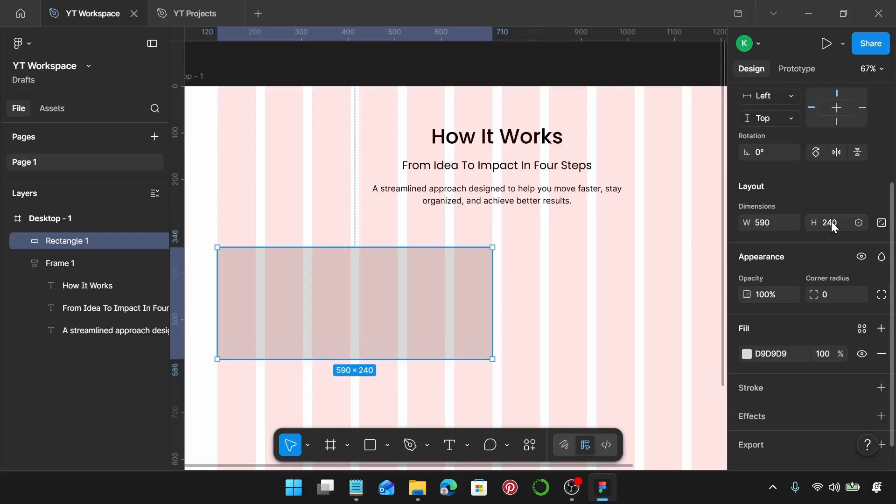
left_click(840, 298)
key("Return")
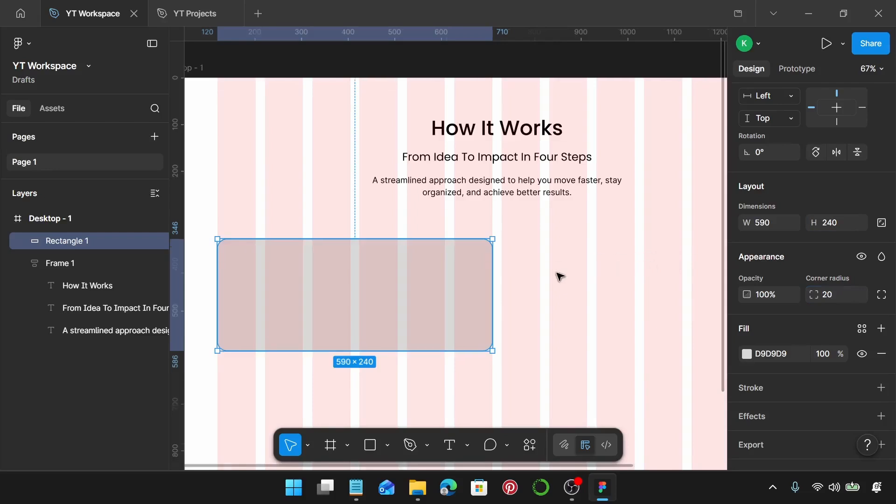
- Duplicate the rectangle across the last six columns with a 20 gap, and copy the pair to about Y 605 to form a two-by-two grid
scroll(561, 276, "down", 5)
scroll(560, 276, "down", 1)
scroll(561, 276, "right", 1)
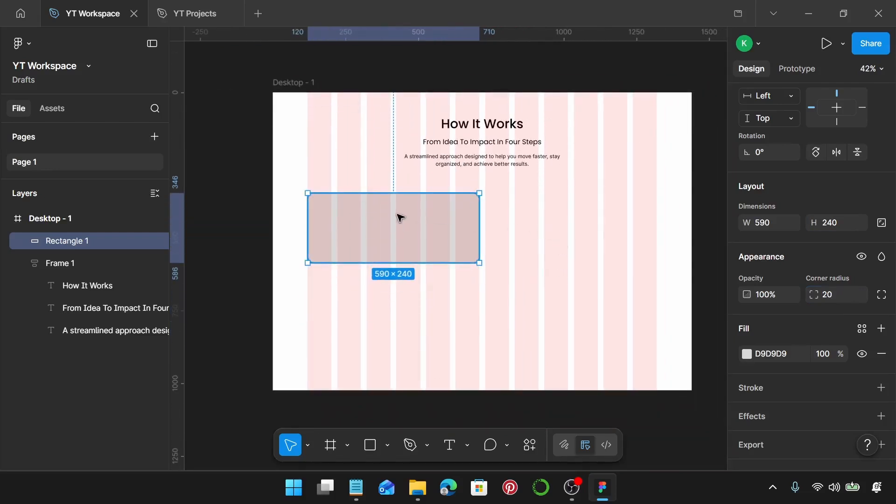
left_click_drag(395, 226, 567, 208)
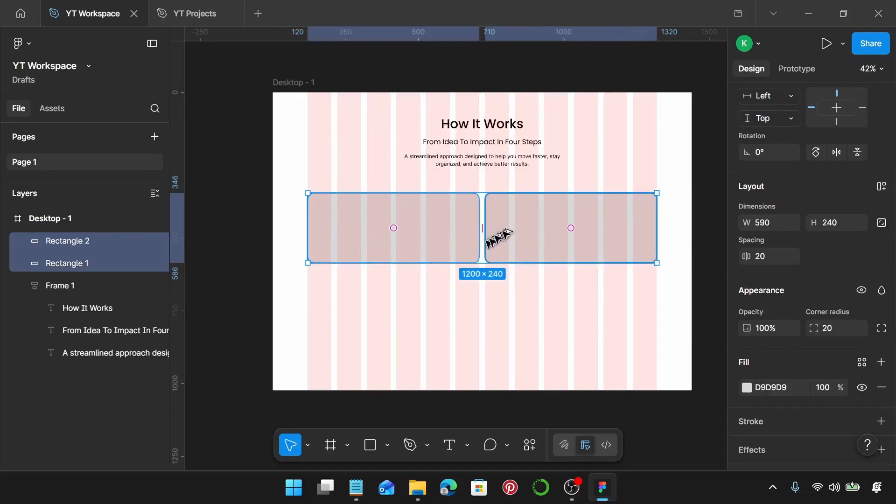
left_click_drag(496, 236, 515, 305)
key("Down")
key("Down")
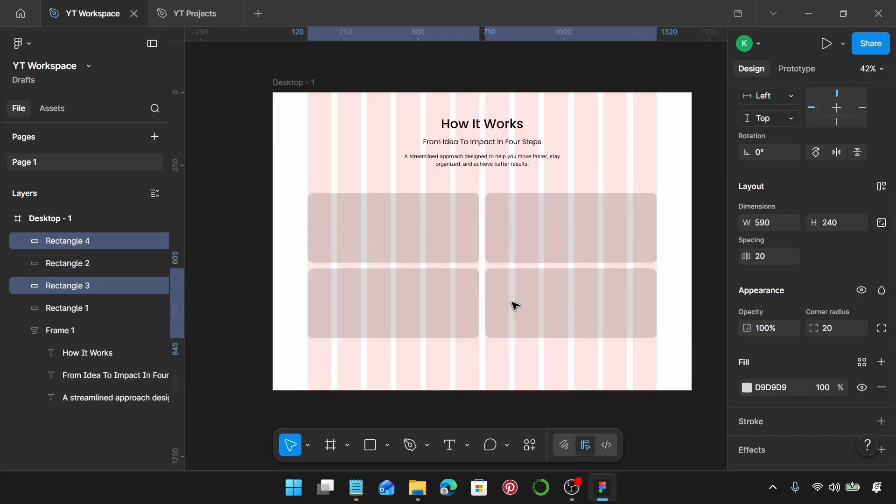
scroll(515, 306, "up", 2)
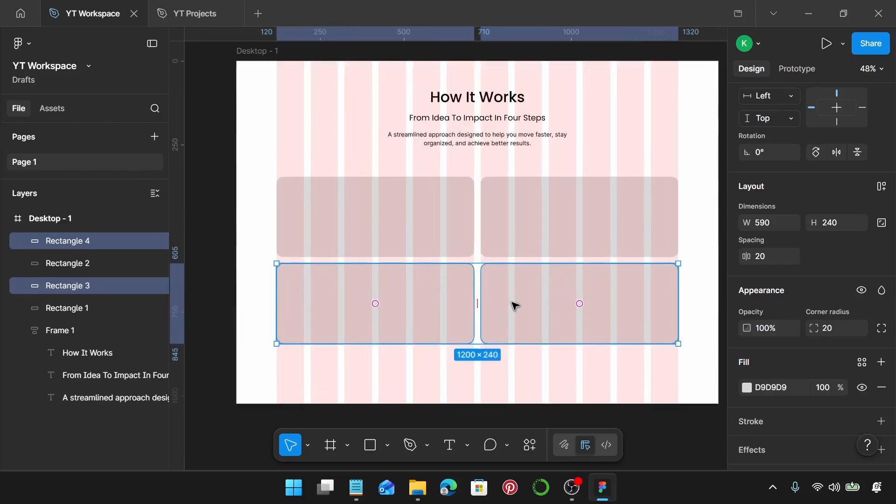
left_click(607, 145)
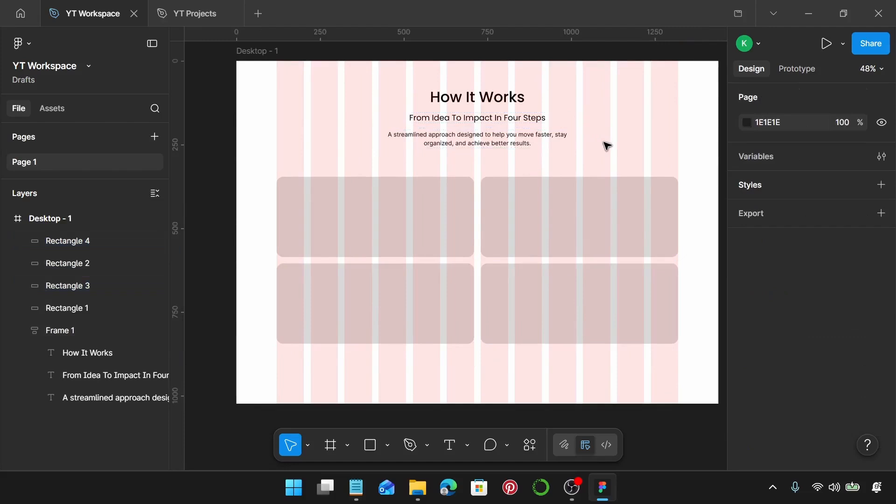
- Add the text "1" inside the upper-left card at about X 628, Y 452
key("t")
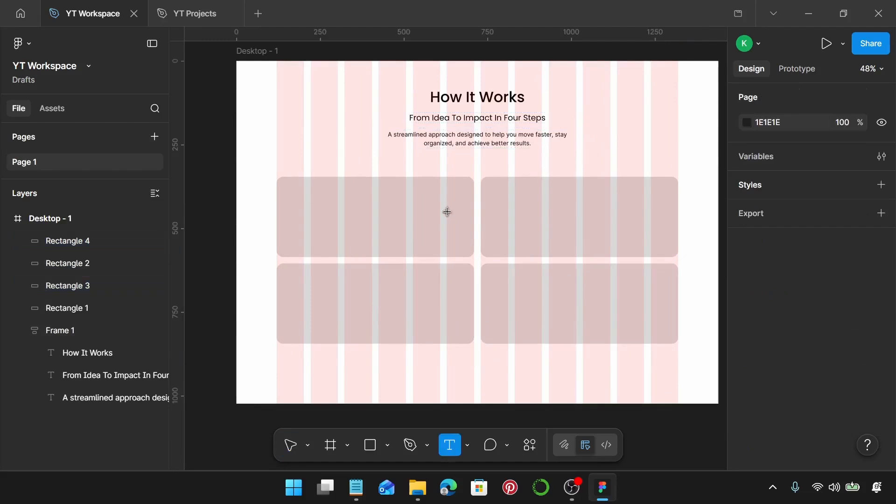
left_click(447, 212)
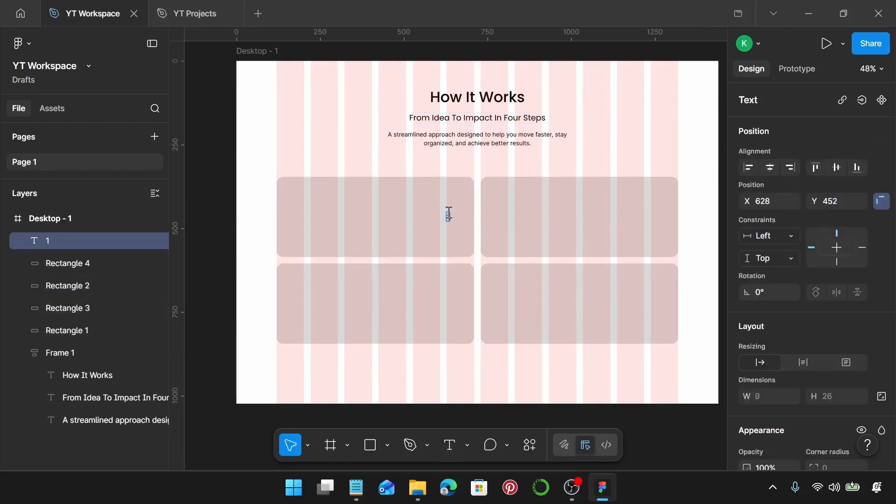
key("Escape")
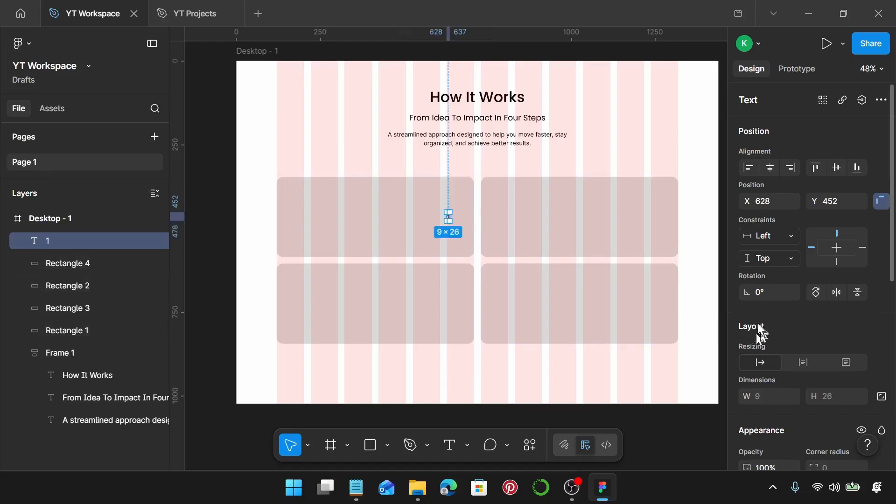
- Set the "1" text to the Inclusive Sans font at size 200
scroll(761, 327, "down", 4)
left_click(769, 318)
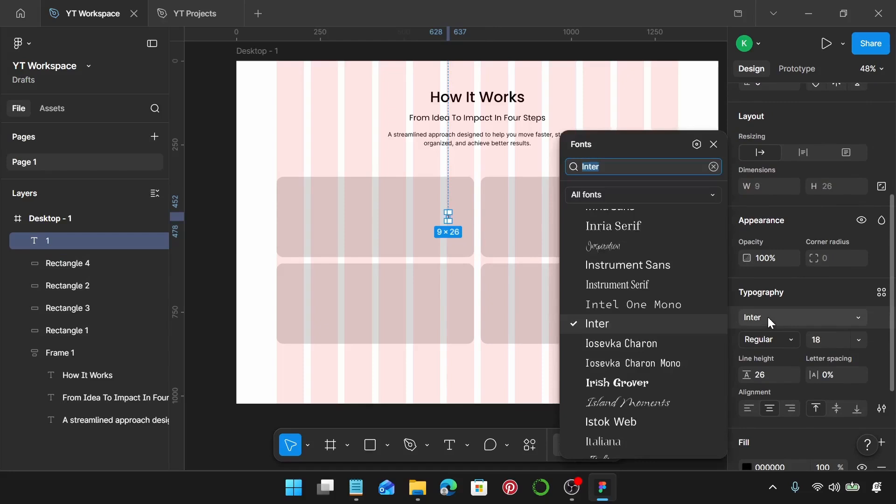
type("inc")
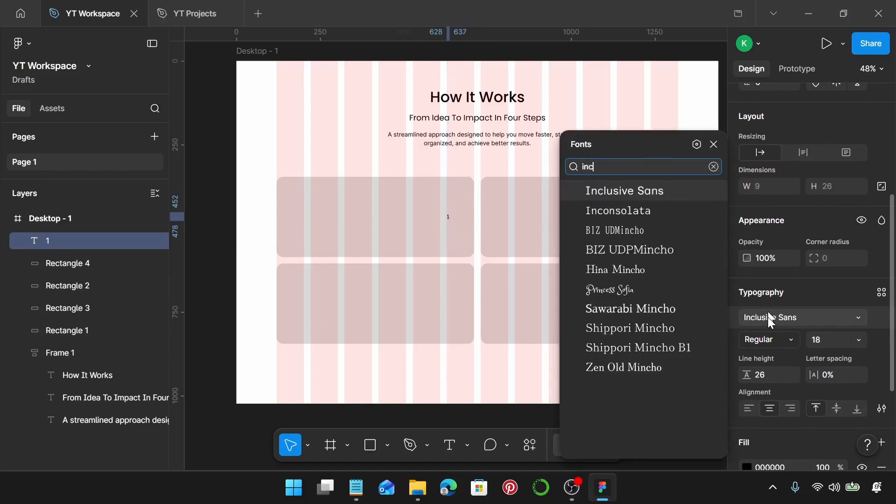
type("l")
left_click(668, 198)
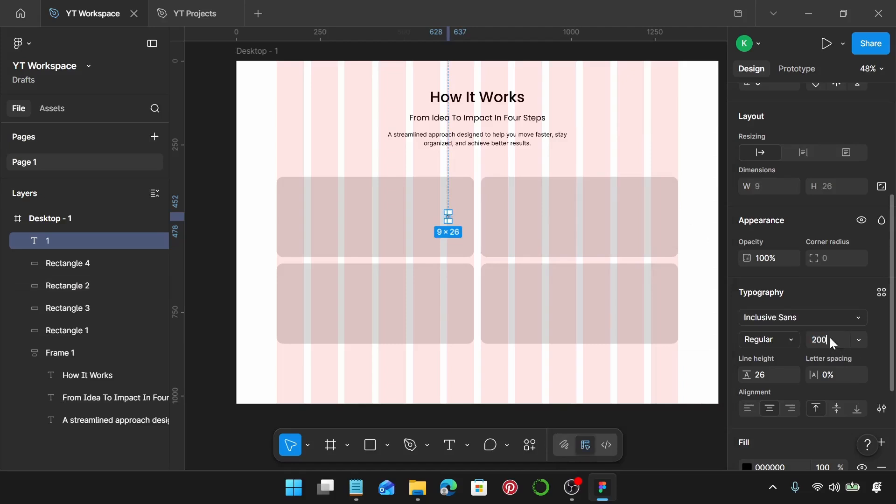
key("Return")
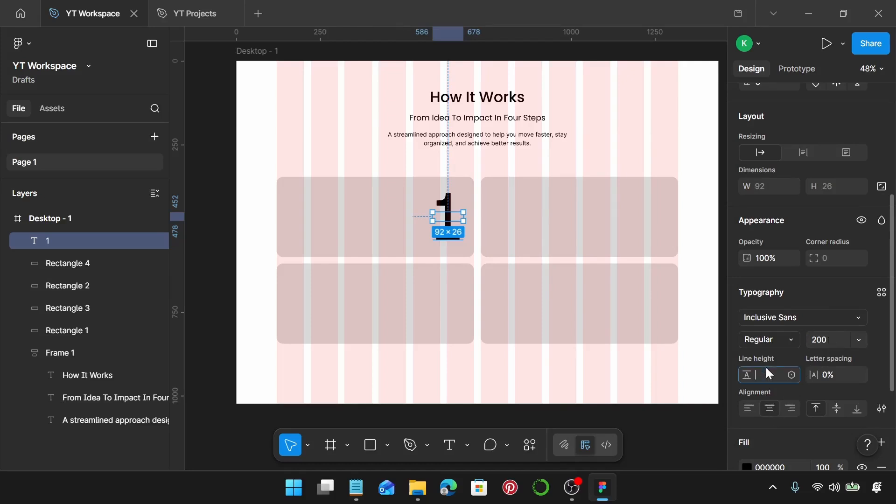
- Set the numeral's line height to Auto and its weight to Bold
type("auto")
key("Return")
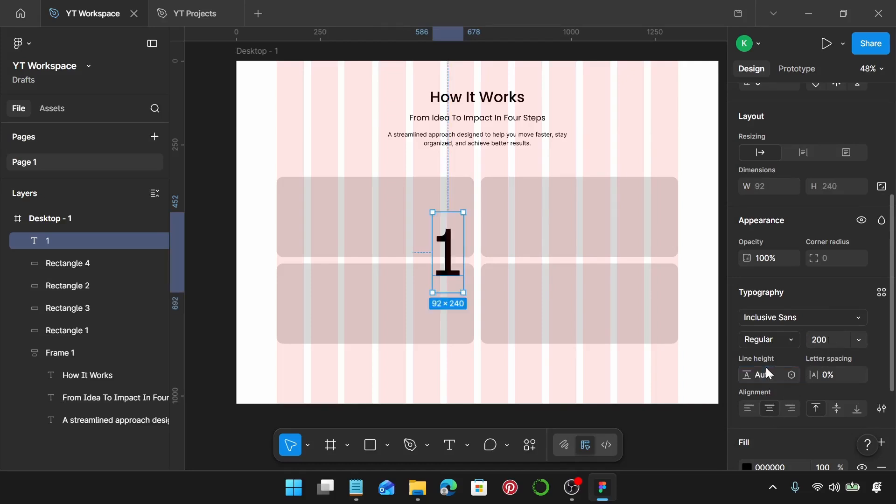
left_click(792, 340)
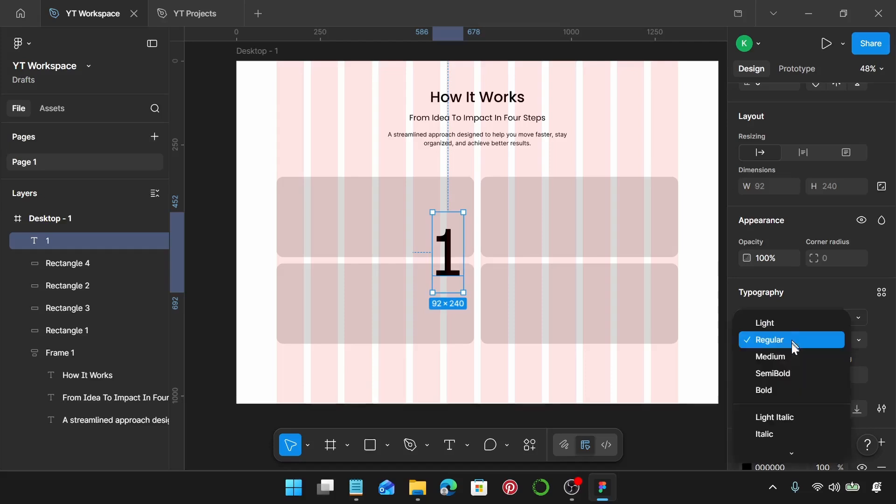
left_click(792, 391)
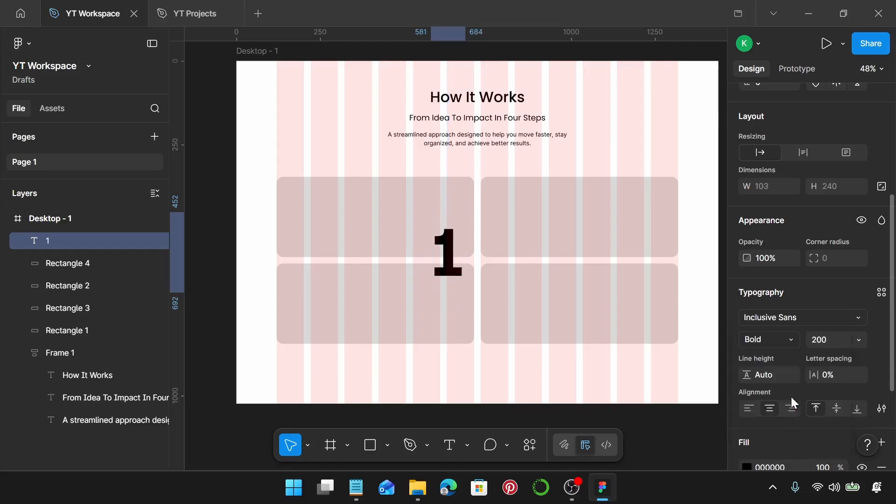
- Move the numeral to about X 576, Y 396 so its base sits on the first card's bottom edge
scroll(443, 256, "up", 3)
scroll(464, 258, "up", 5)
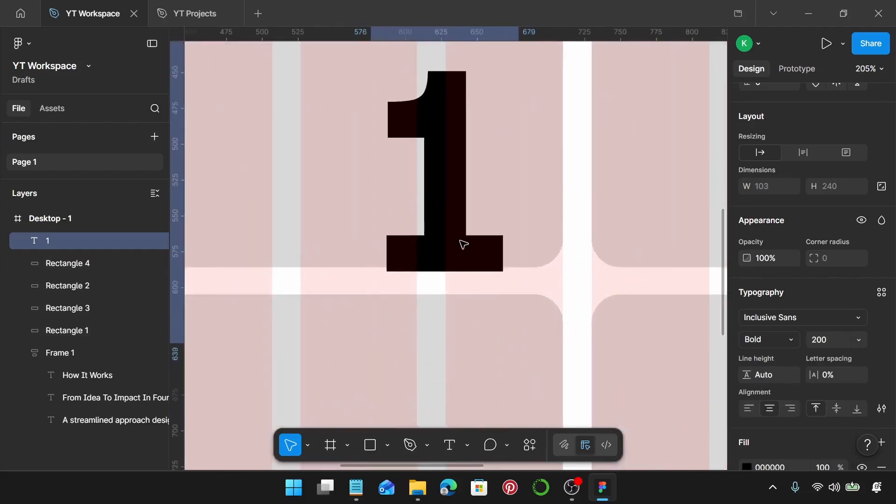
scroll(466, 252, "up", 3)
scroll(533, 322, "up", 3)
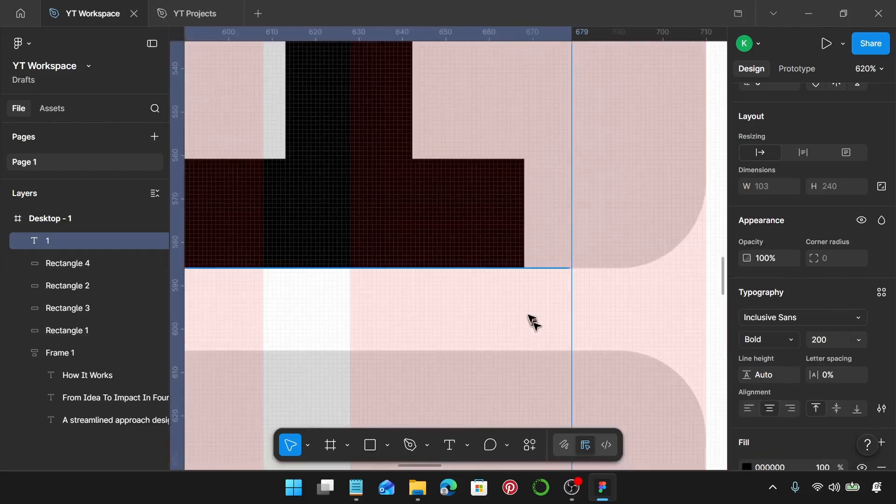
scroll(530, 320, "down", 6)
scroll(533, 306, "down", 3)
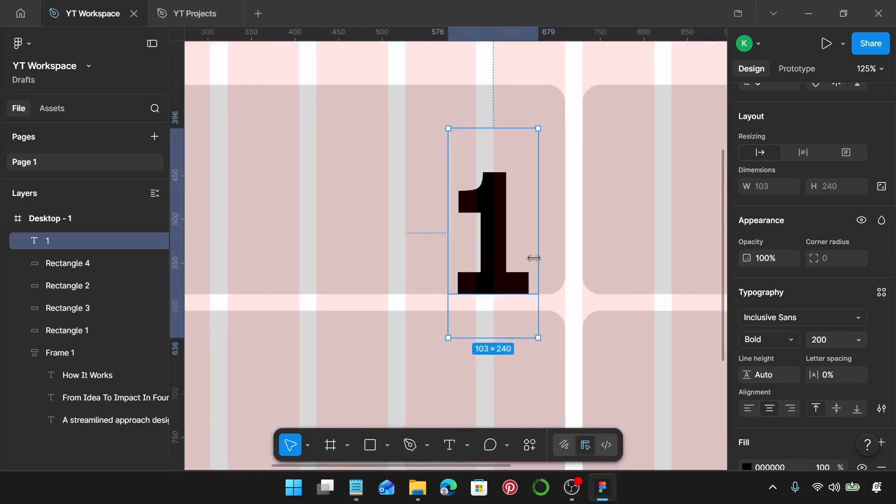
- Nudge the numeral right to X 587 so its text box ends 20 from the first card's right edge
key("alt")
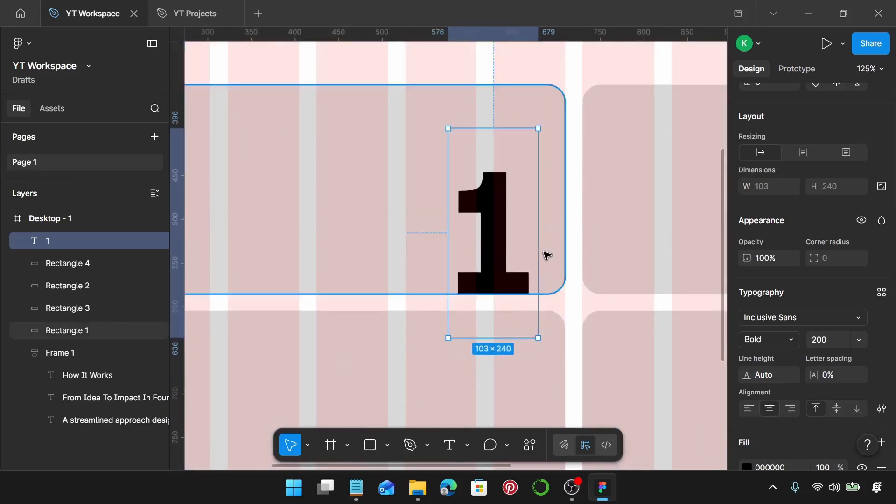
key("Right")
key("Right")
key("Right")
key("Right")
key("Right")
key("Right")
key("Right")
key("Right")
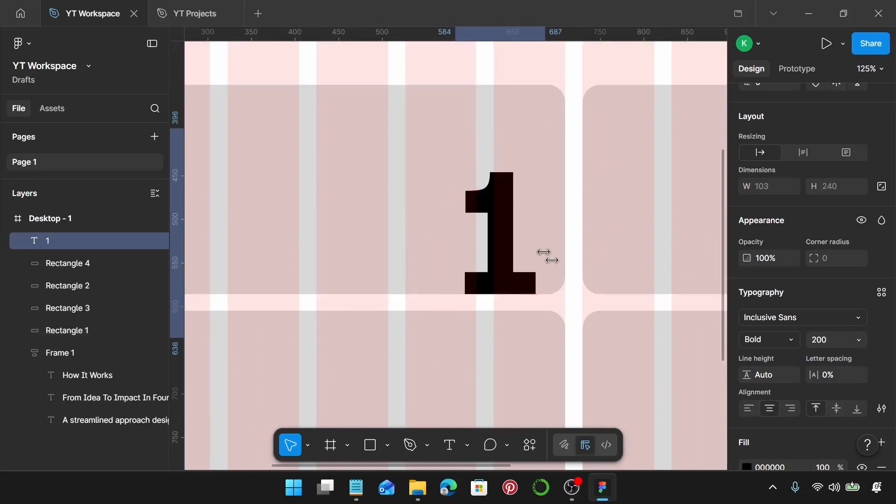
key("alt")
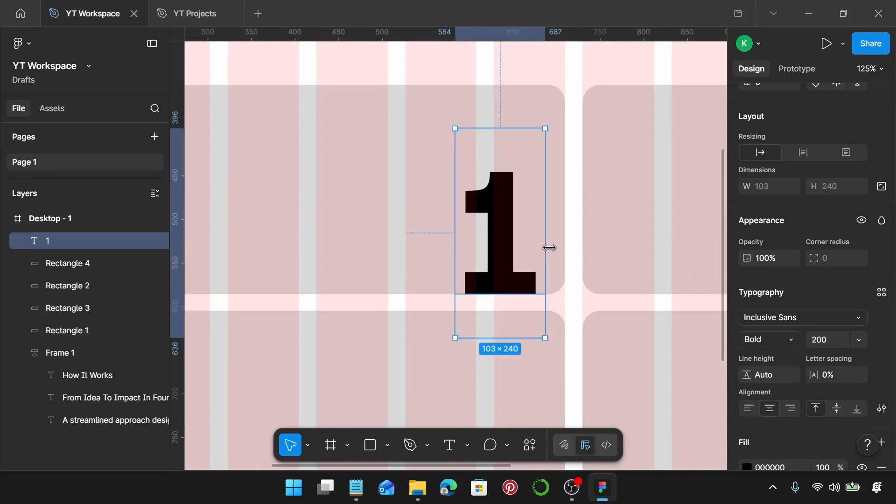
key("Right")
key("Right")
key("Right")
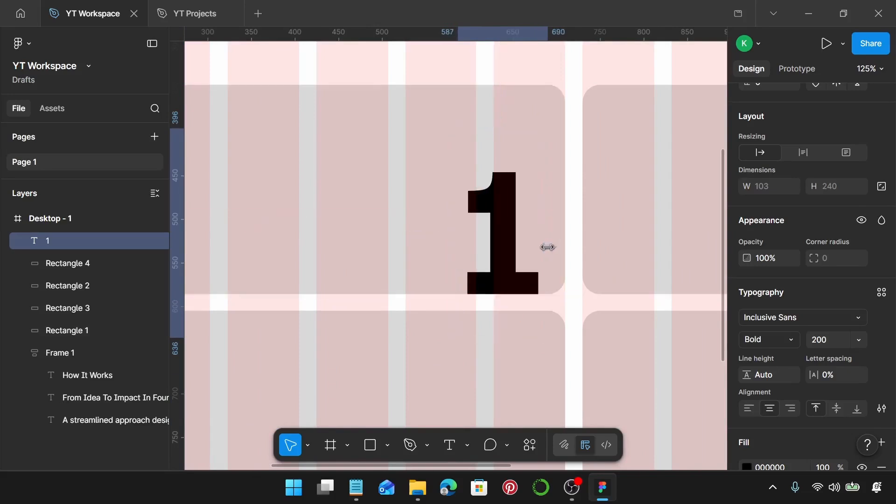
key("alt")
- Copy the numeral to the upper-right card at about X 1182, and duplicate both numerals into the lower cards at about Y 655
scroll(549, 244, "down", 5)
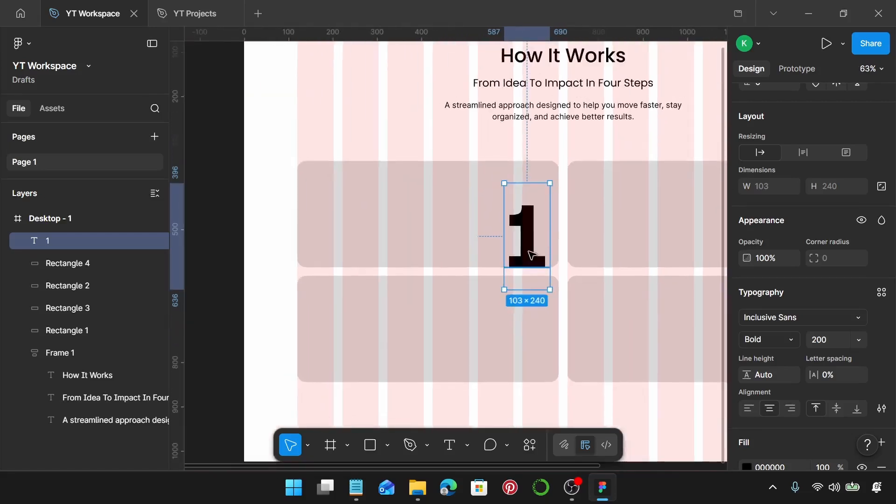
scroll(531, 254, "right", 5)
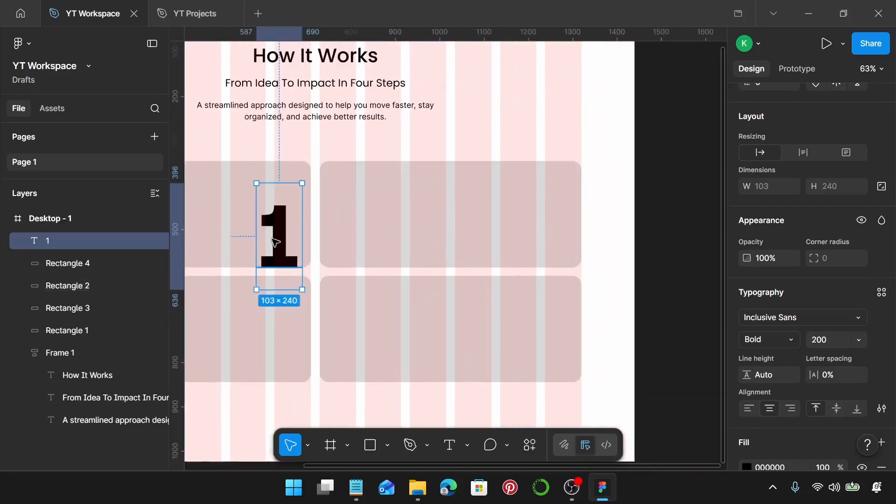
left_click_drag(276, 241, 541, 229)
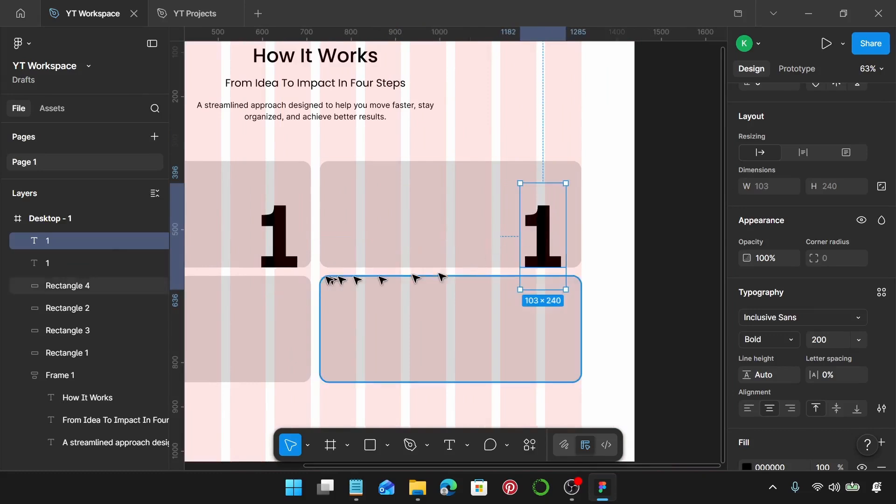
left_click(280, 255, "shift")
left_click_drag(559, 263, 557, 379)
scroll(558, 378, "up", 5, "ctrl")
scroll(562, 383, "down", 5, "ctrl")
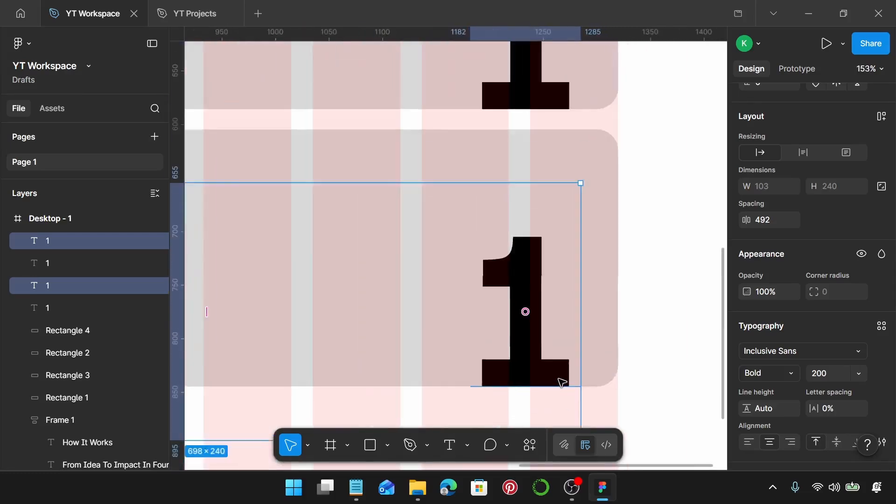
- Change the numeral in the upper-right card to "2"
double_click(533, 169)
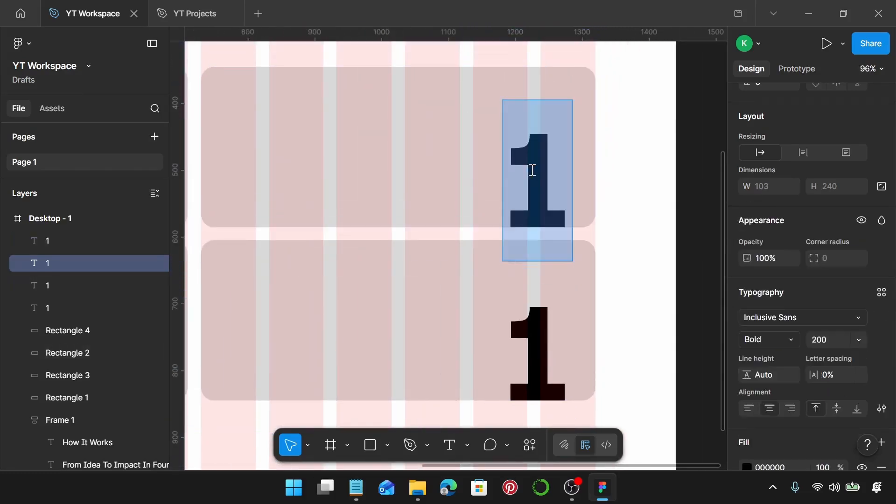
type("2")
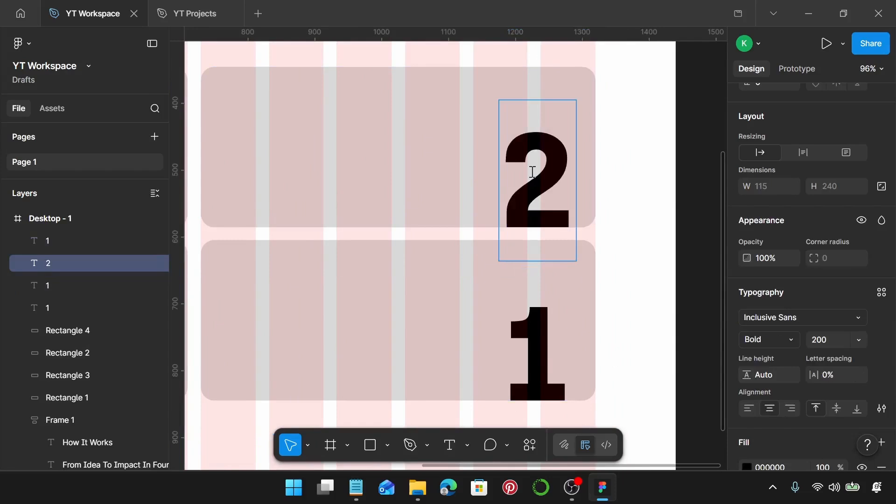
key("Escape")
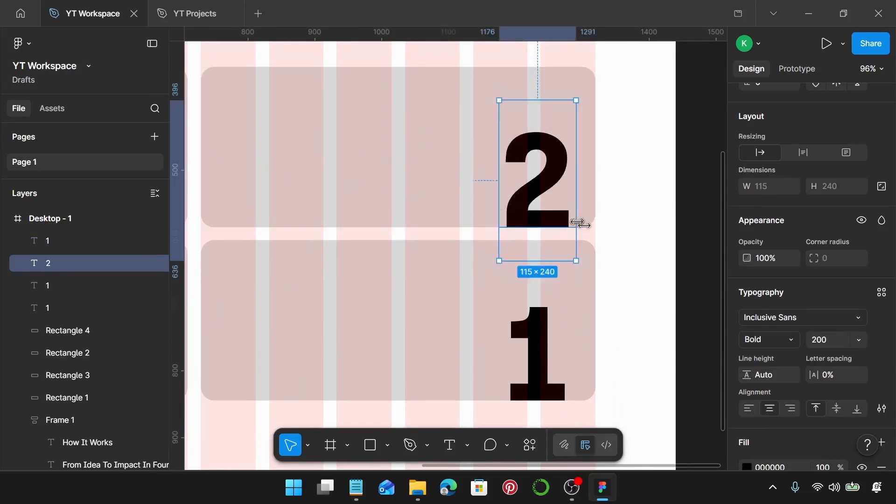
- Nudge the "2" right to X 1185 so its text box ends 20 from the card's right edge
key("Right")
key("Right")
key("Right")
key("Right")
key("Right")
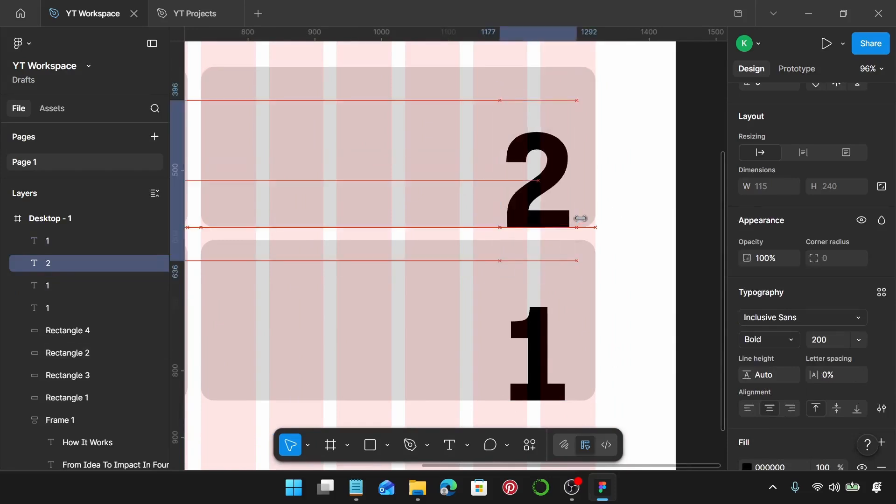
key("Right")
key("Right")
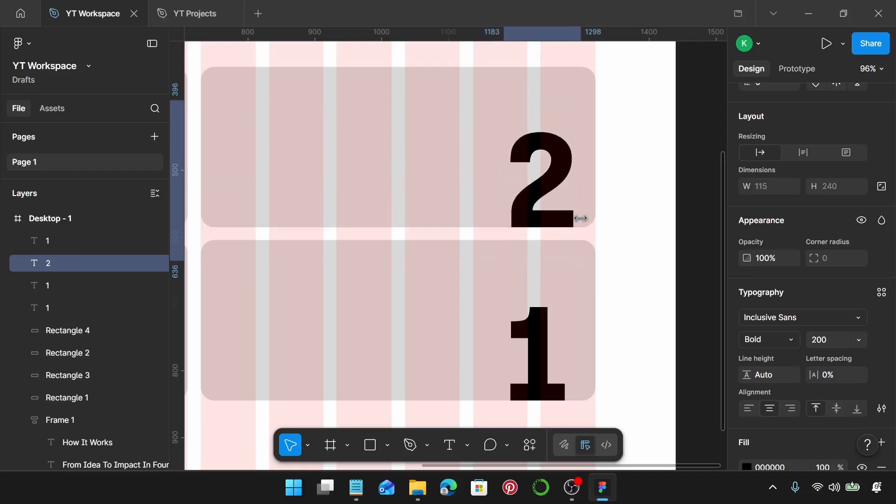
key("alt")
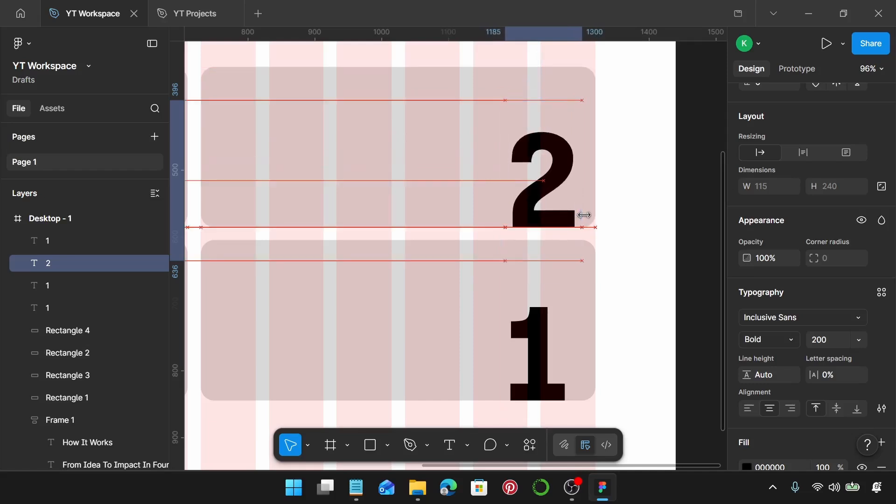
scroll(564, 246, "up", 5)
scroll(563, 246, "up", 10)
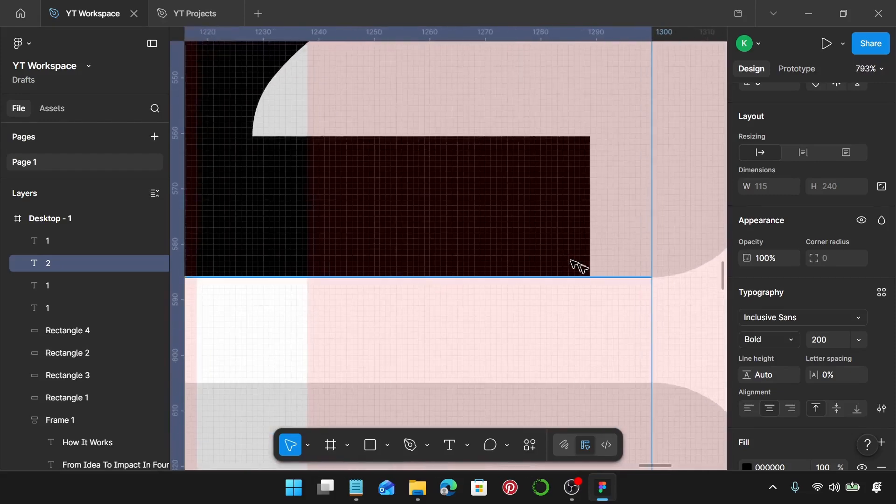
- Nudge the "2" down to Y 397 so it just crosses its card's bottom edge, and check the "1" against its own card's edge
scroll(616, 290, "up", 5)
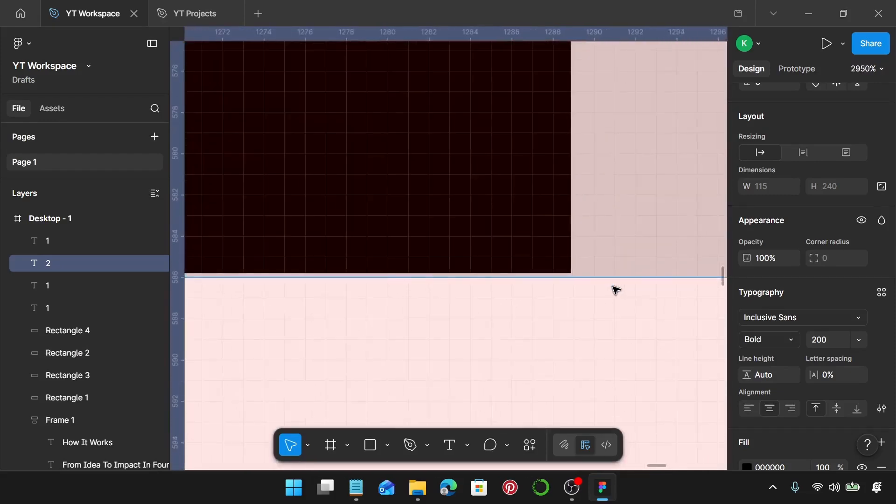
scroll(616, 290, "down", 15)
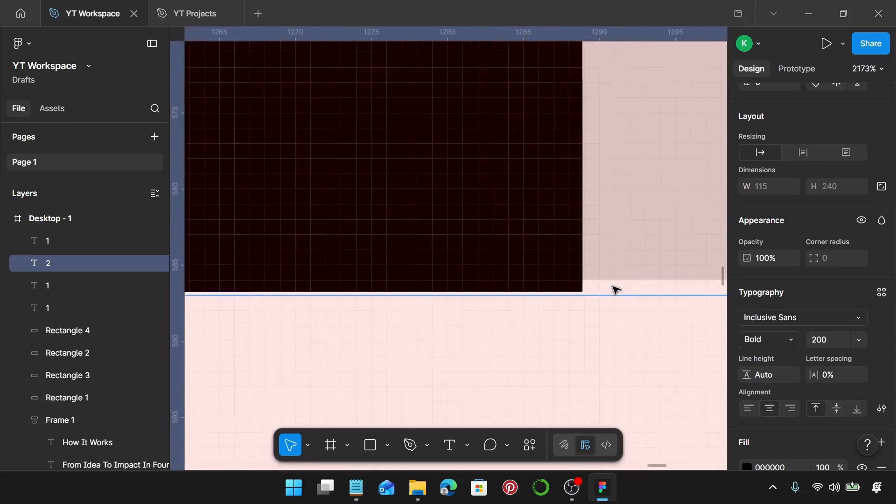
scroll(585, 278, "up", 10)
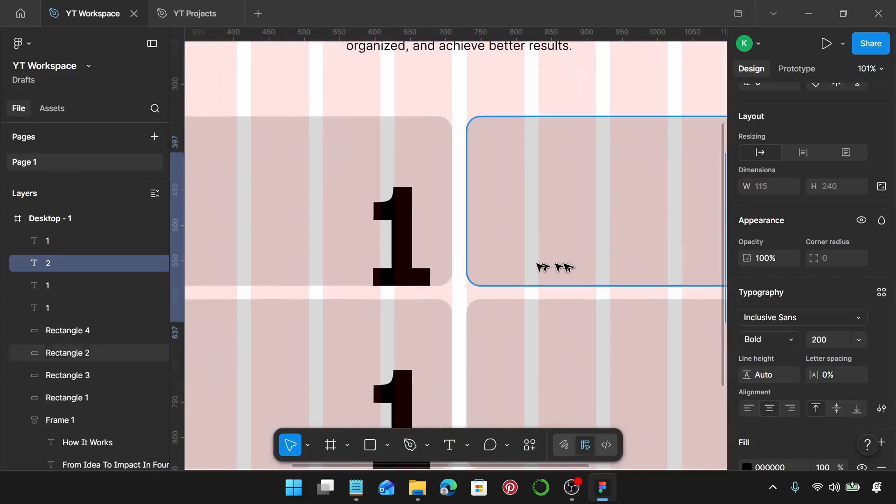
scroll(447, 267, "up", 4)
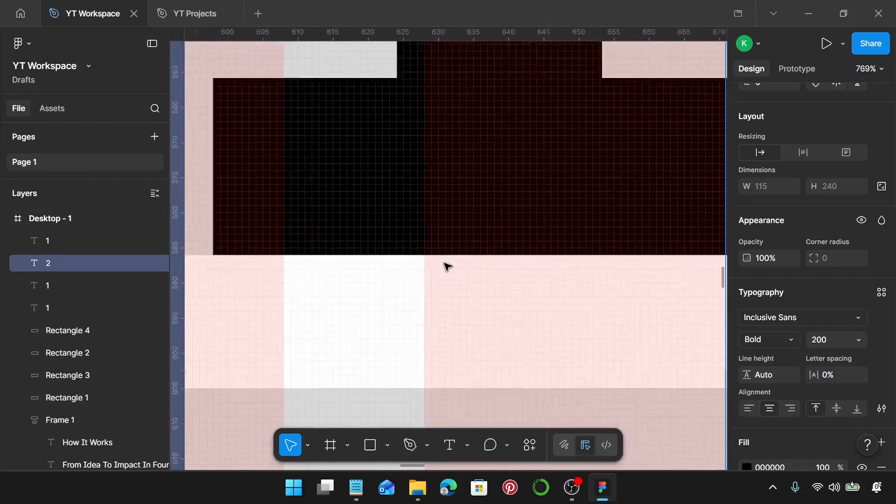
scroll(447, 267, "down", 10)
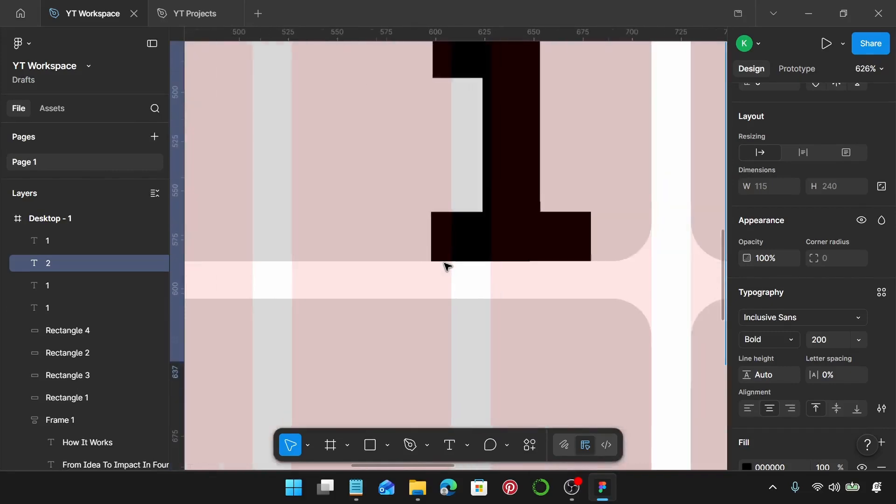
- Change the numeral in the lower-left card to "3" and nudge it up to Y 654 at the card's bottom edge
left_click(455, 348)
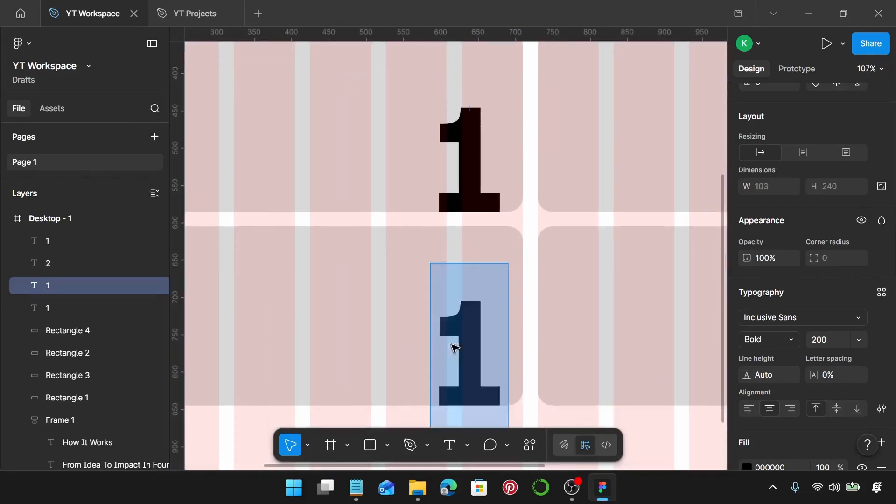
type("3")
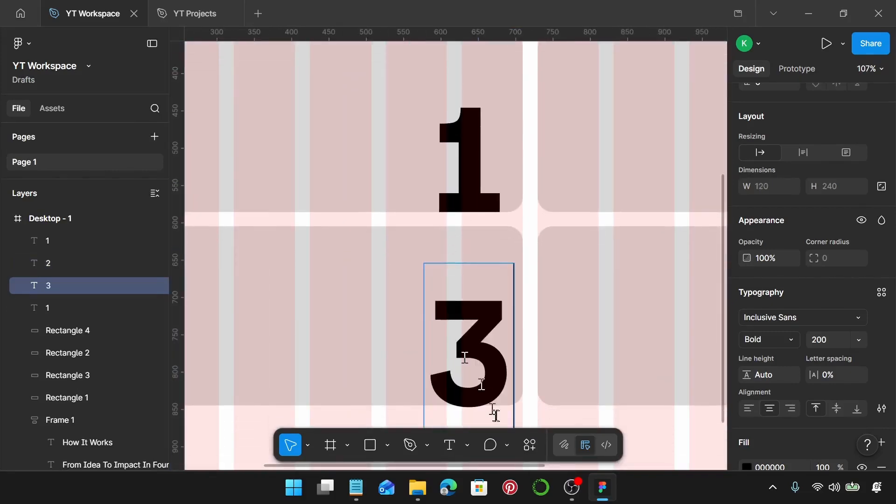
scroll(493, 415, "up", 5)
scroll(481, 378, "up", 3)
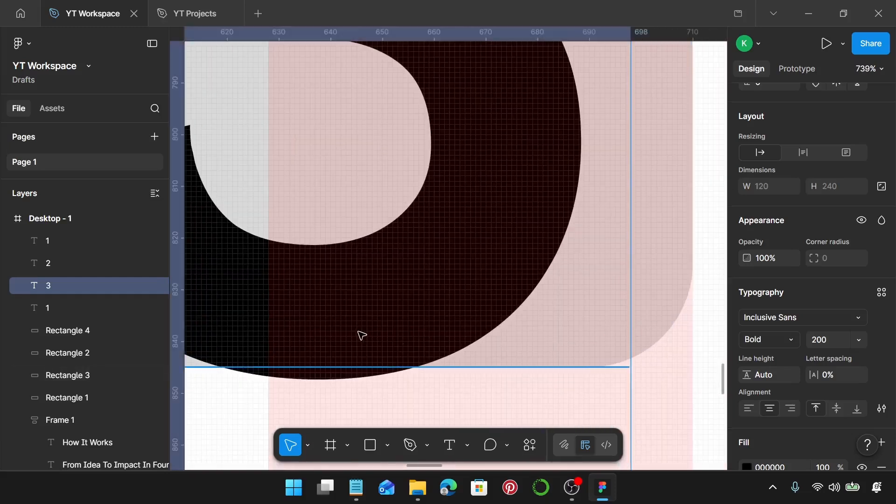
key("Up")
key("Up")
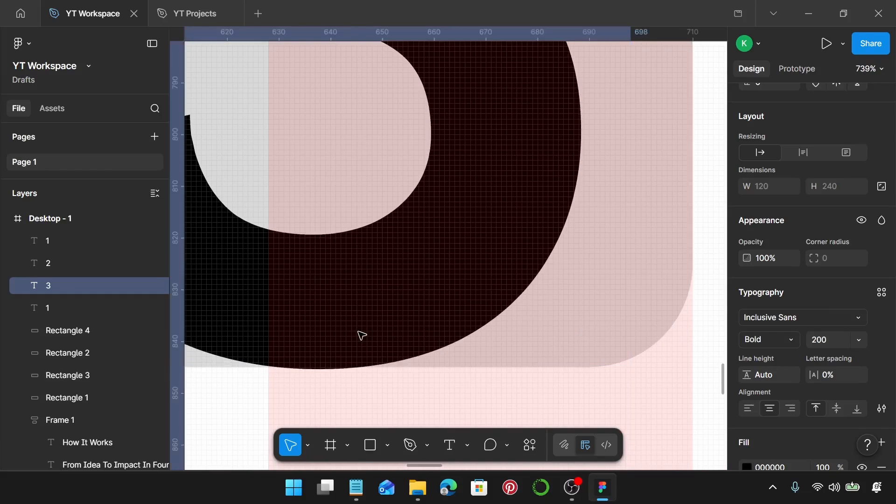
key("Down")
key("Down")
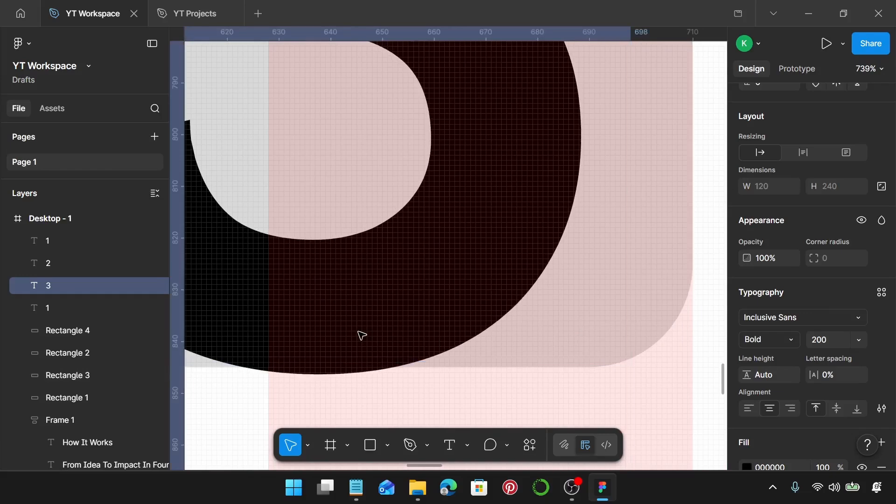
scroll(361, 335, "down", 5)
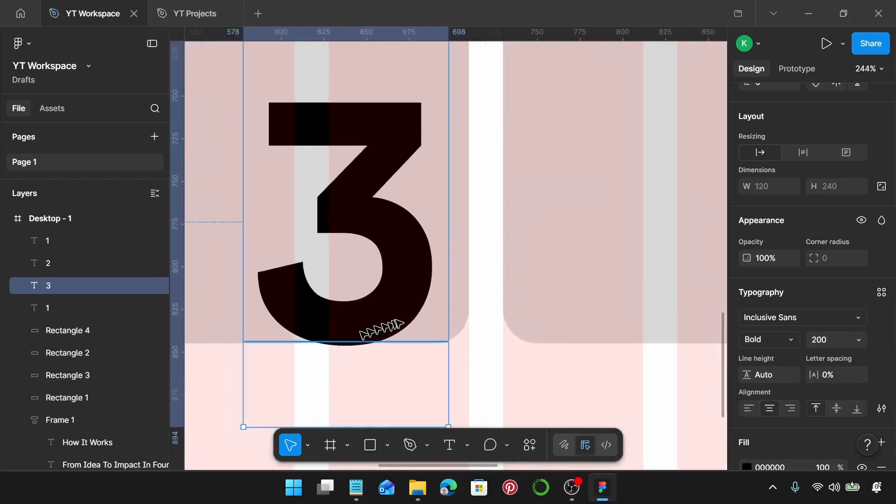
- Nudge the "3" left to X 570 so its text box ends 20 from the lower-left card's right edge
key("Left")
key("Left")
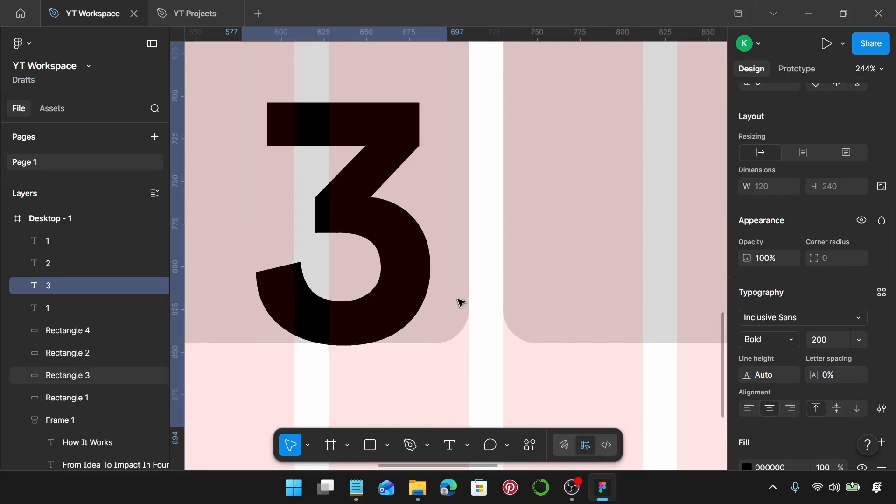
key("Left")
key("Left")
key("Left")
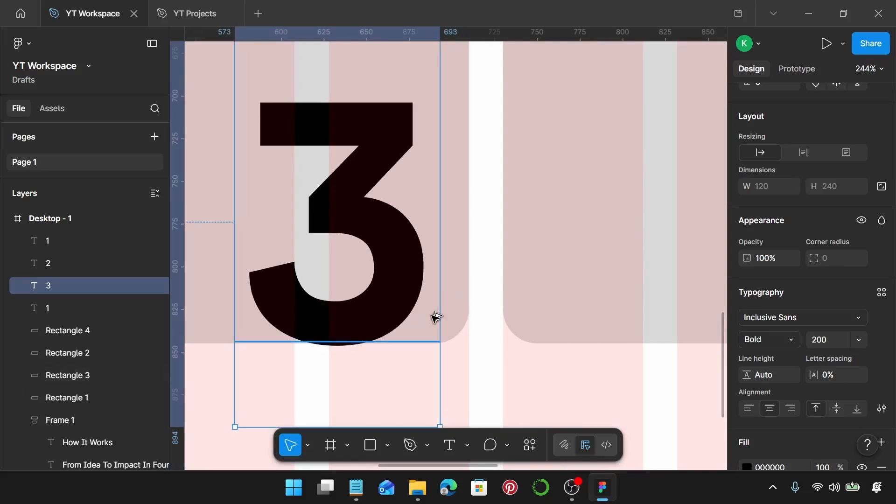
key("Left")
key("Left")
key("Left")
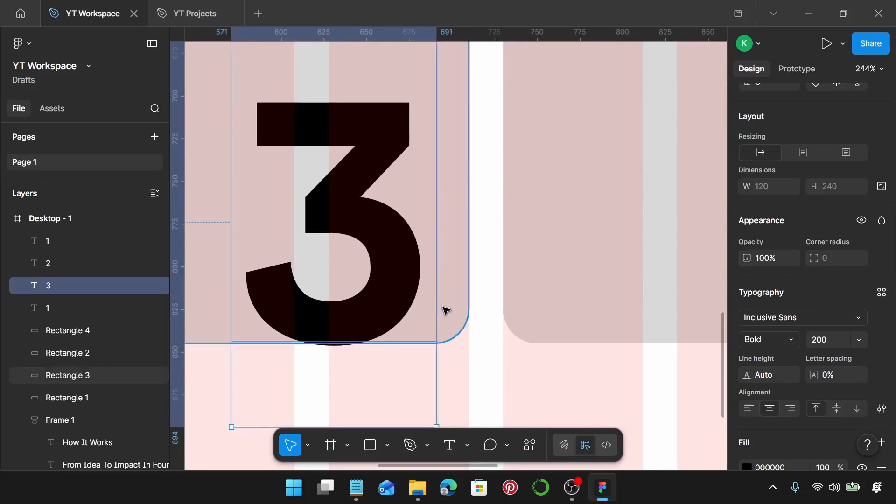
key("alt")
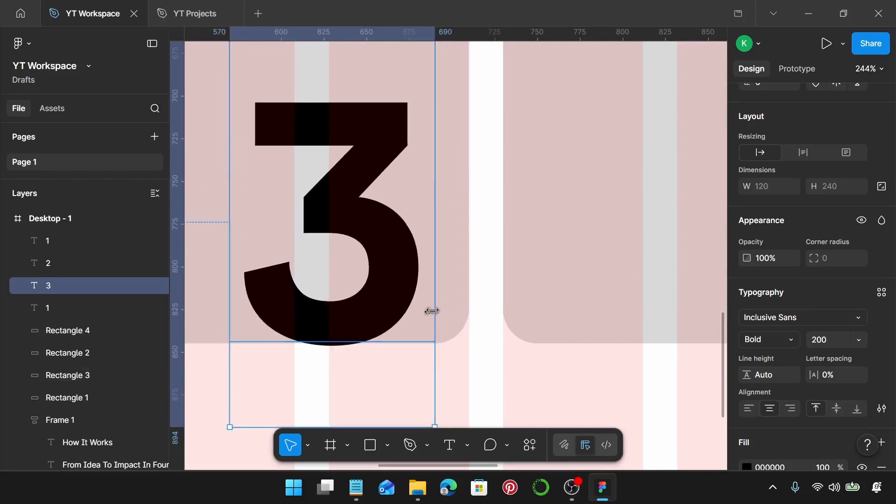
scroll(438, 305, "down", 3)
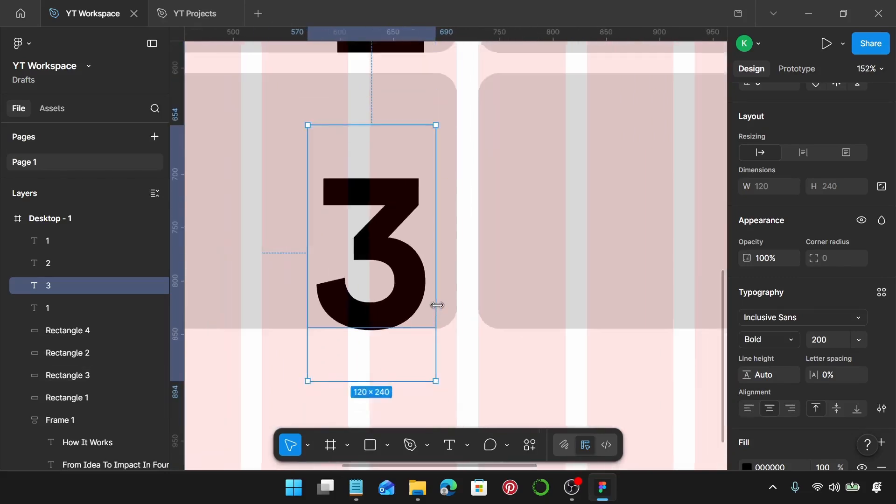
- Change the numeral in the lower-right card to "4" and measure its text box's spacing to the card's edges
scroll(438, 308, "right", 6)
left_click(633, 316)
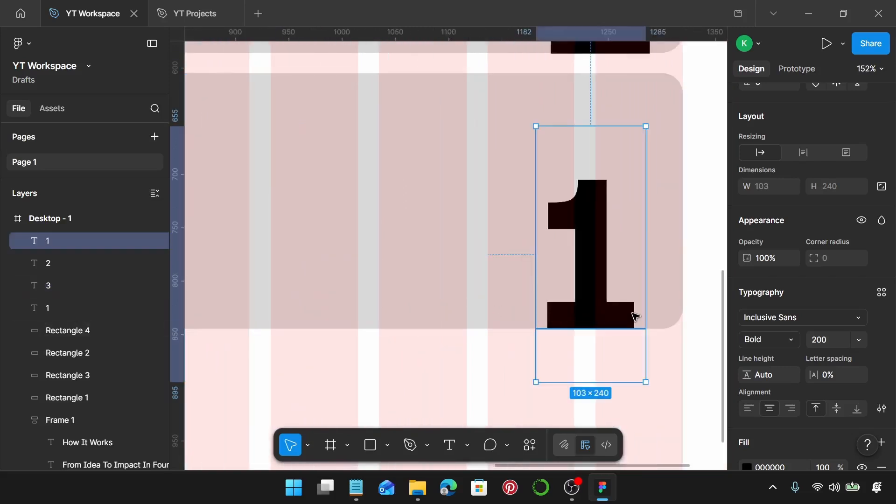
double_click(634, 314)
type("4")
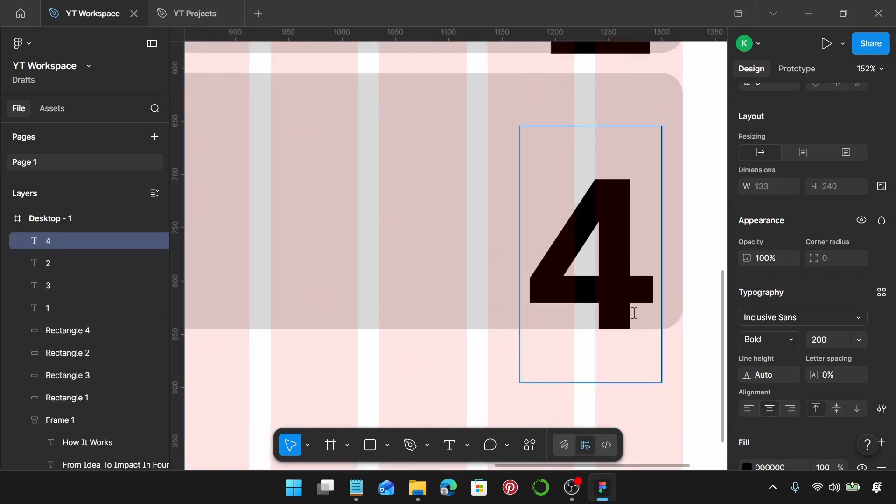
key("Escape")
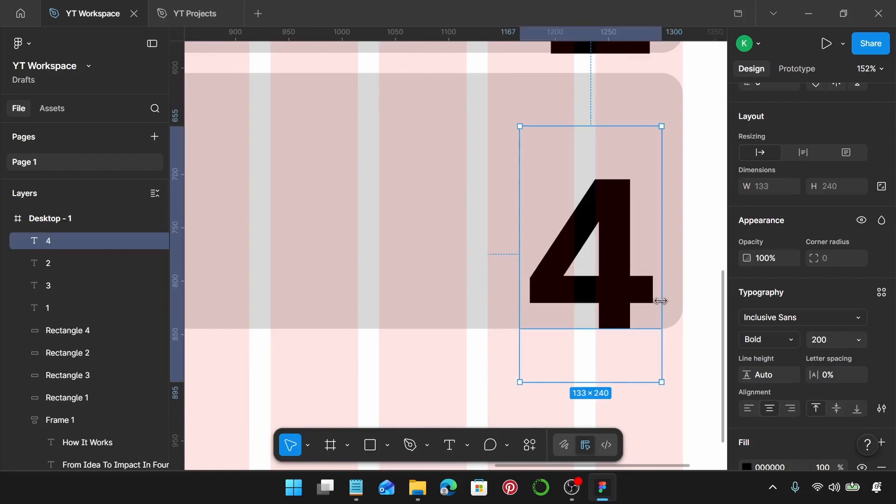
key("alt")
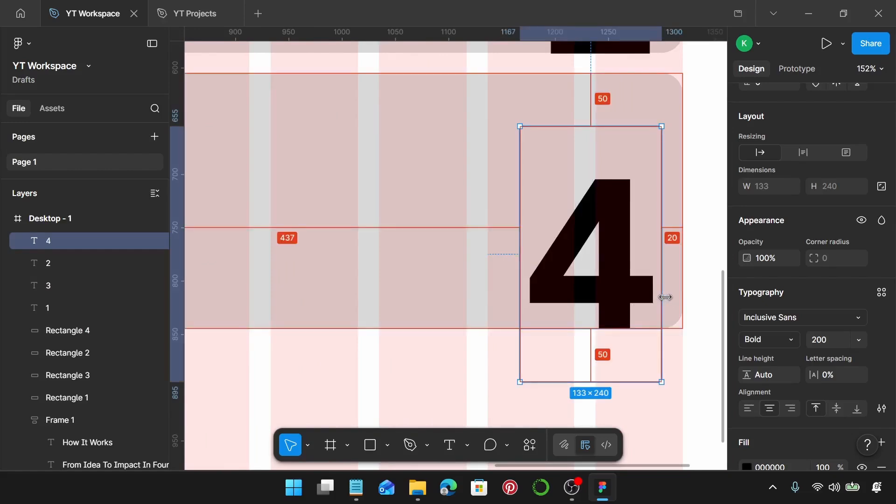
- Nudge the "4" down to Y 656 so its base just crosses the lower-right card's bottom edge
scroll(607, 327, "up", 8)
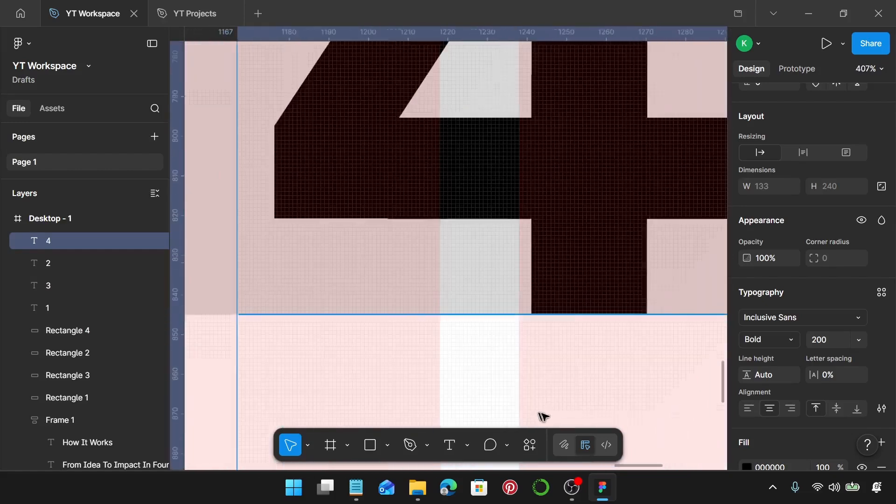
scroll(552, 338, "up", 6)
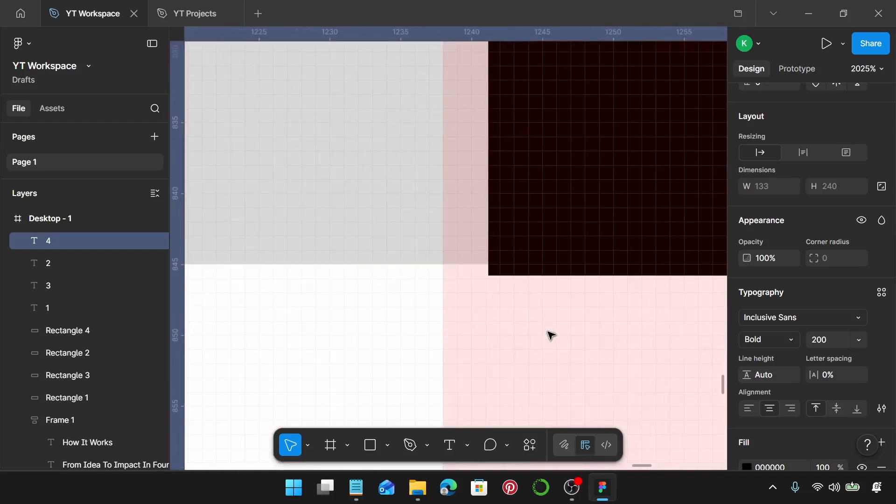
scroll(552, 336, "down", 10)
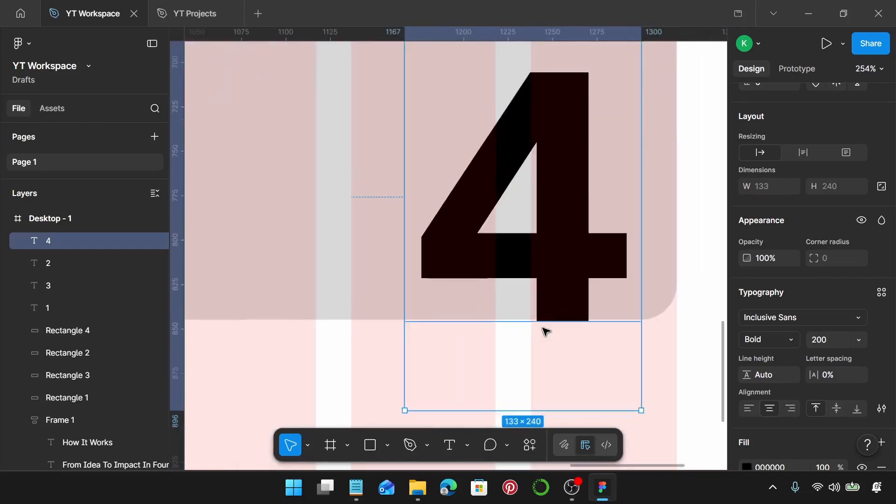
scroll(545, 331, "down", 4)
scroll(520, 290, "left", 4)
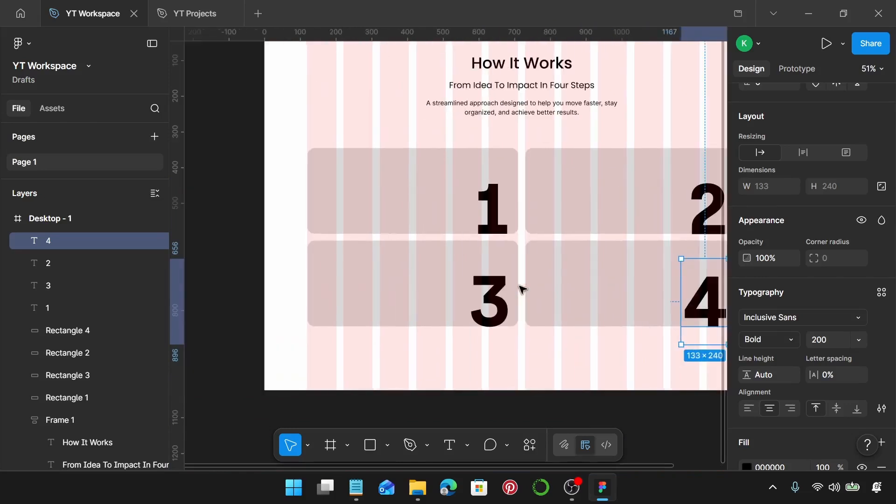
- Subtract the "1" from the upper-left card's rectangle to make a cut-out numeral
left_click(419, 230)
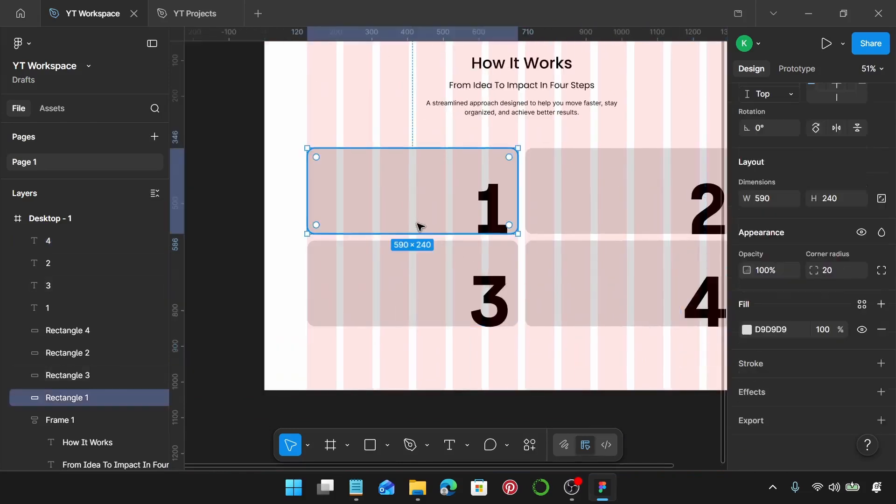
left_click(496, 220, "shift")
scroll(824, 167, "up", 3)
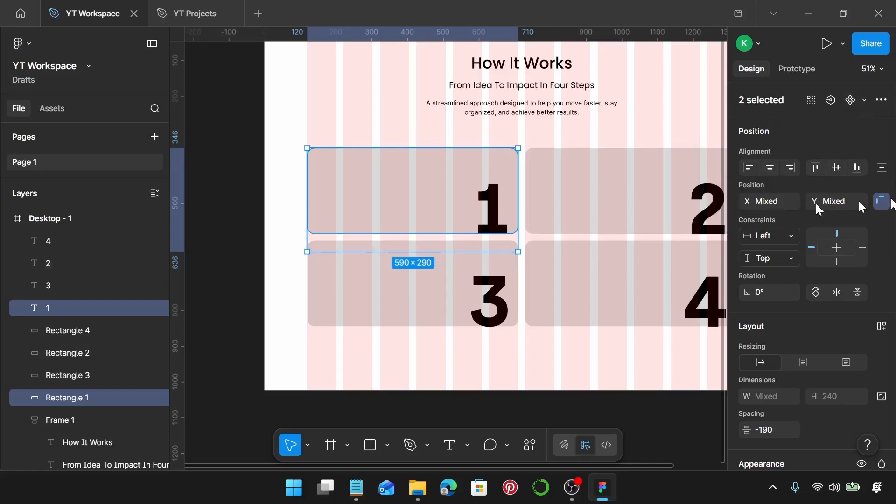
left_click(881, 101)
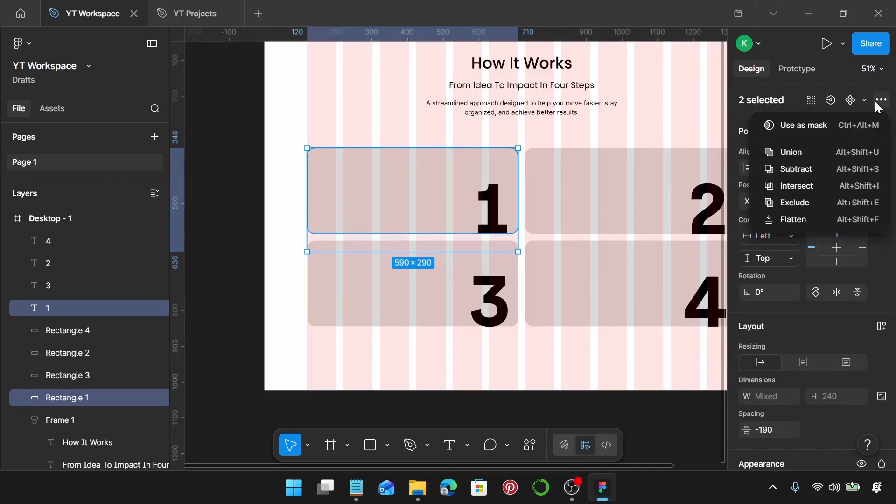
left_click(816, 169)
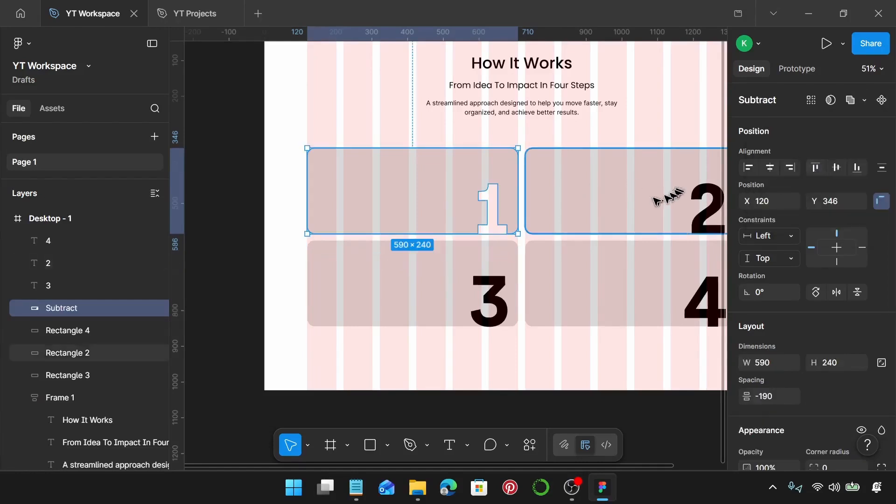
- Subtract the "2" from the upper-right card's rectangle to make a cut-out numeral
left_click(667, 203)
scroll(669, 206, "right", 2)
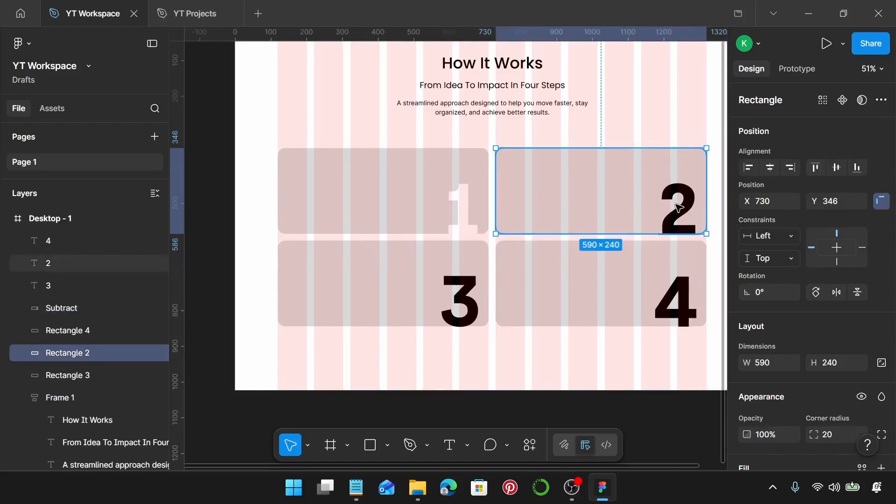
left_click(678, 207, "shift")
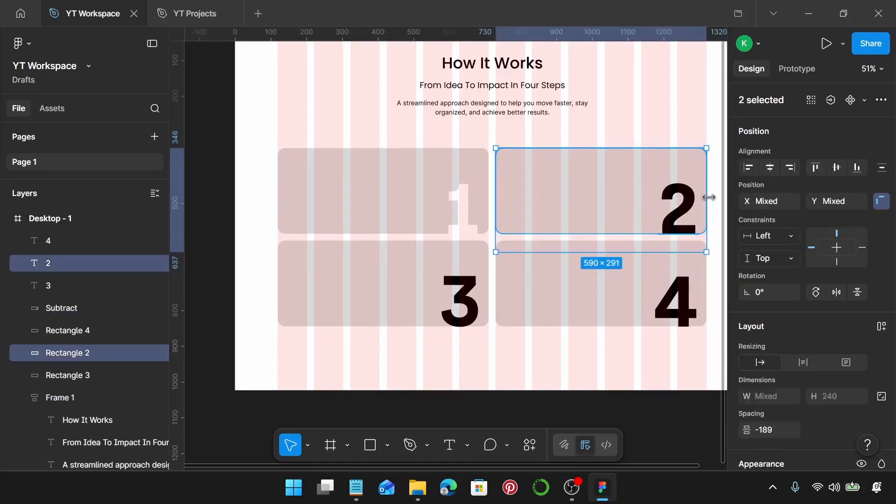
left_click(881, 100)
left_click(811, 168)
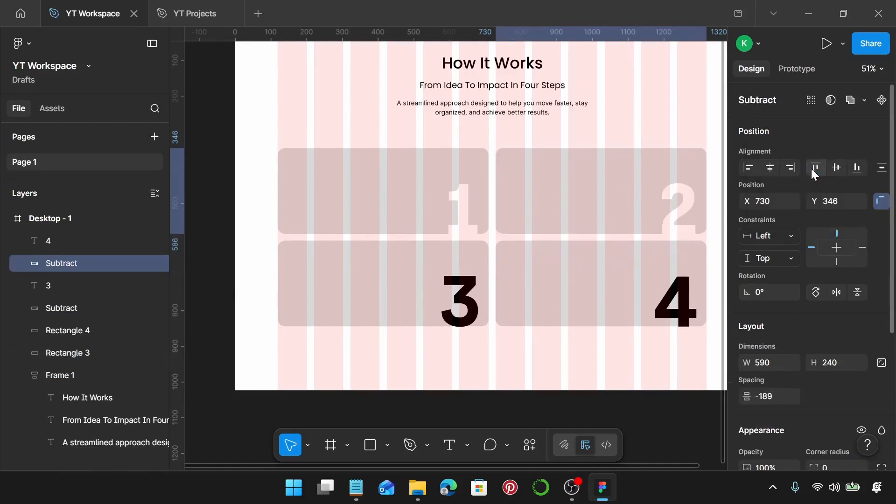
- Subtract the "3" from the lower-left card's rectangle to make a cut-out numeral
left_click(371, 284)
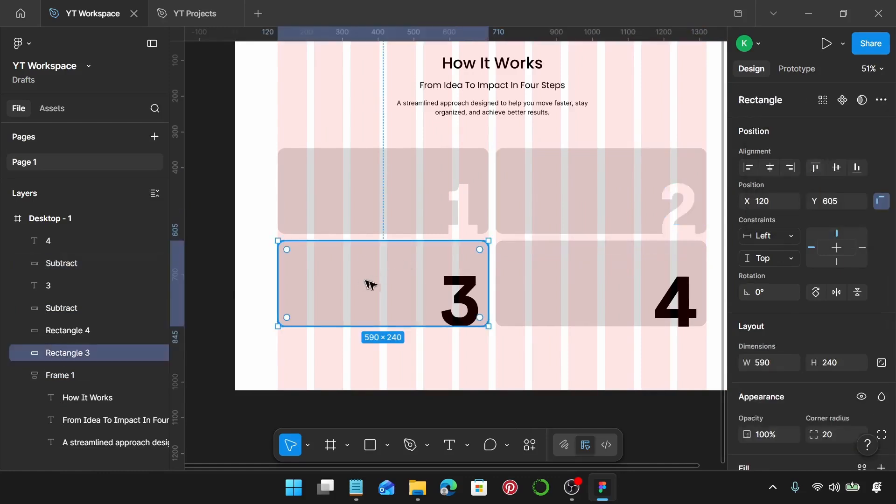
left_click(464, 295, "shift")
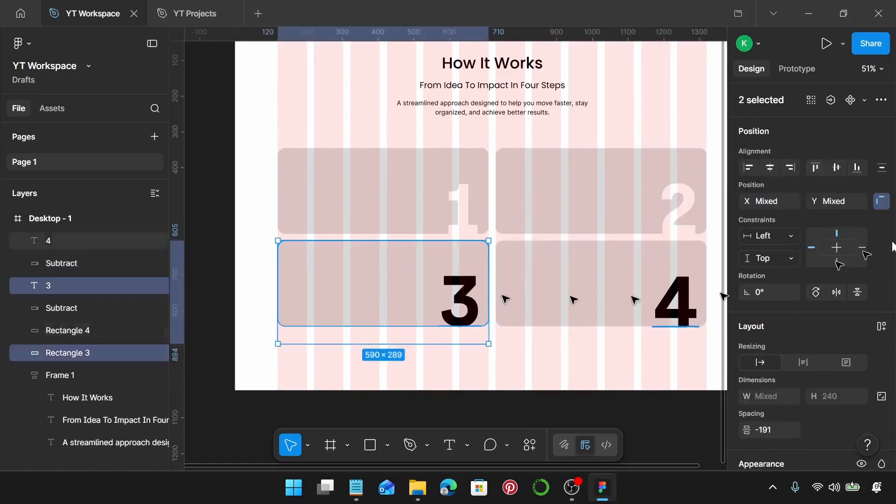
left_click(881, 100)
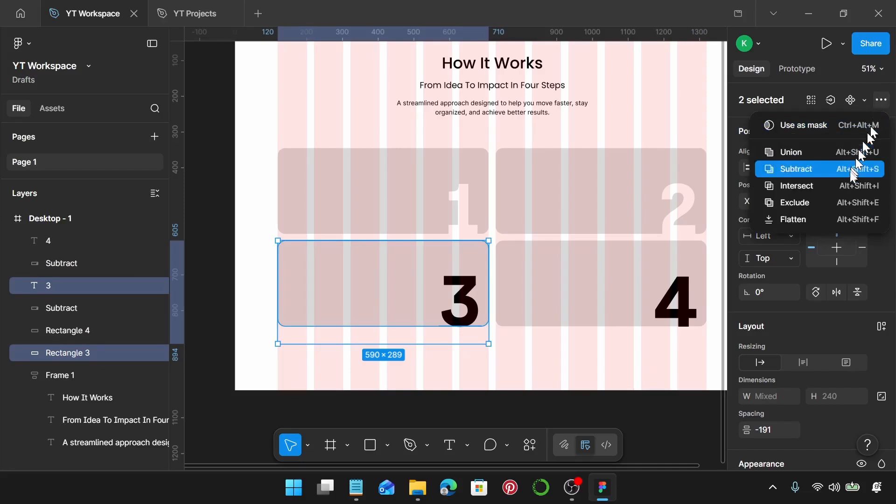
left_click(820, 169)
- Subtract the "4" from the lower-right card's rectangle to make a cut-out numeral
left_click(665, 294)
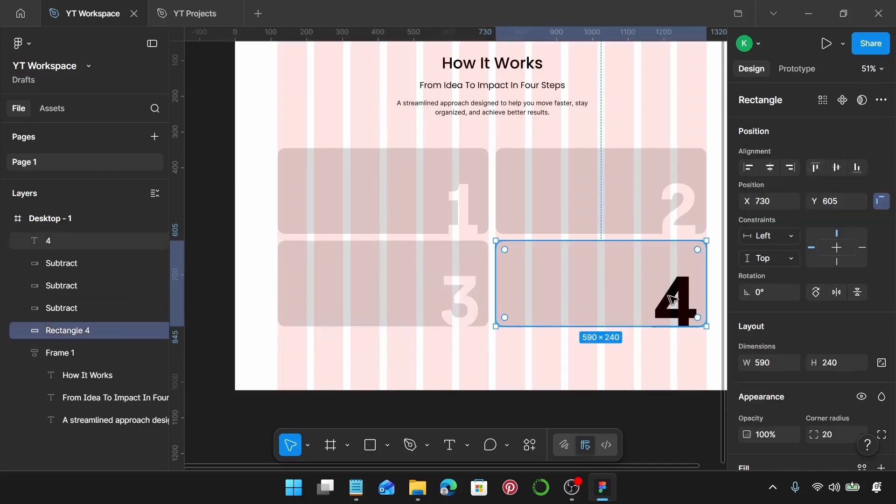
left_click(673, 299, "shift")
left_click(880, 100)
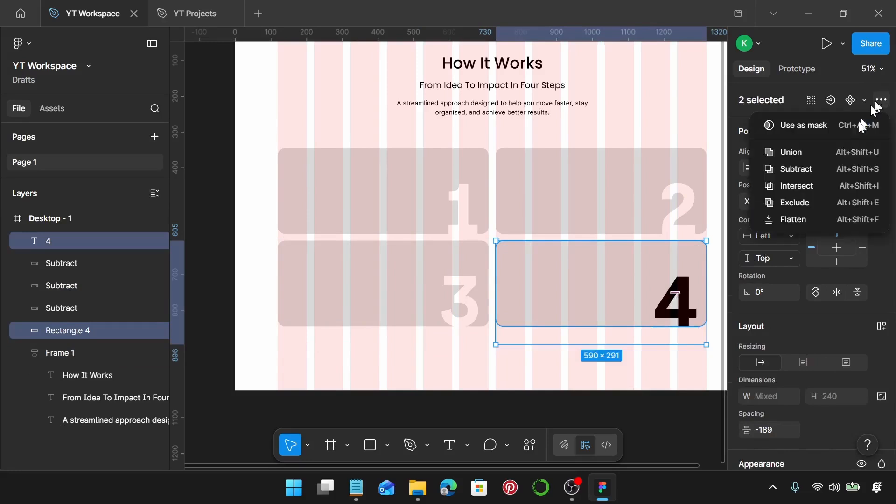
left_click(820, 169)
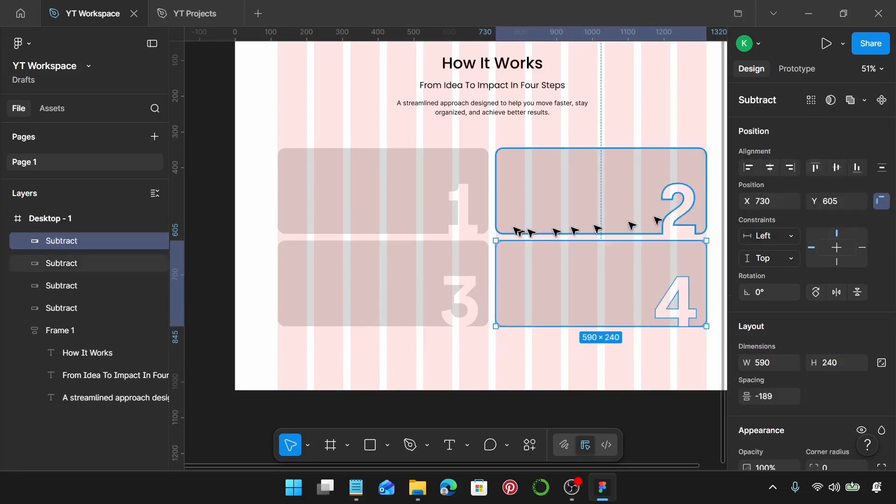
- Add a drop shadow effect to all four numbered cards at once
left_click(437, 214)
left_click(432, 304, "shift")
left_click(535, 270, "shift")
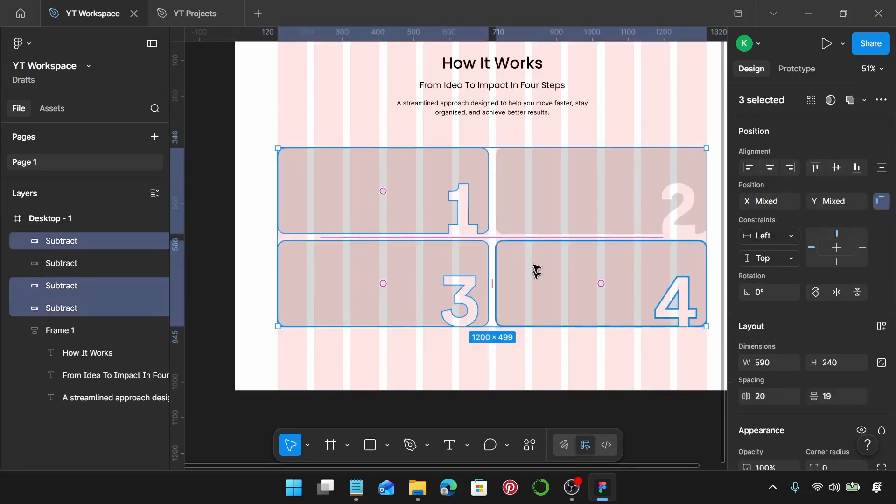
left_click(536, 232, "shift")
scroll(822, 278, "down", 5)
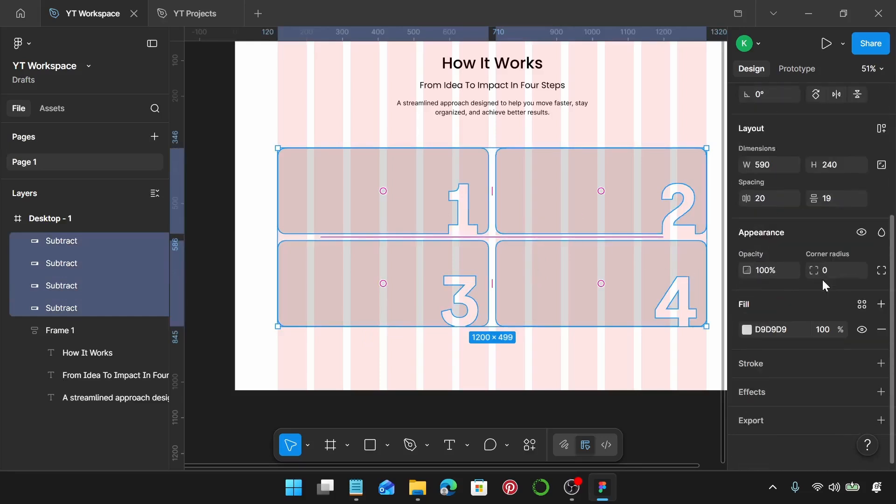
left_click(881, 392)
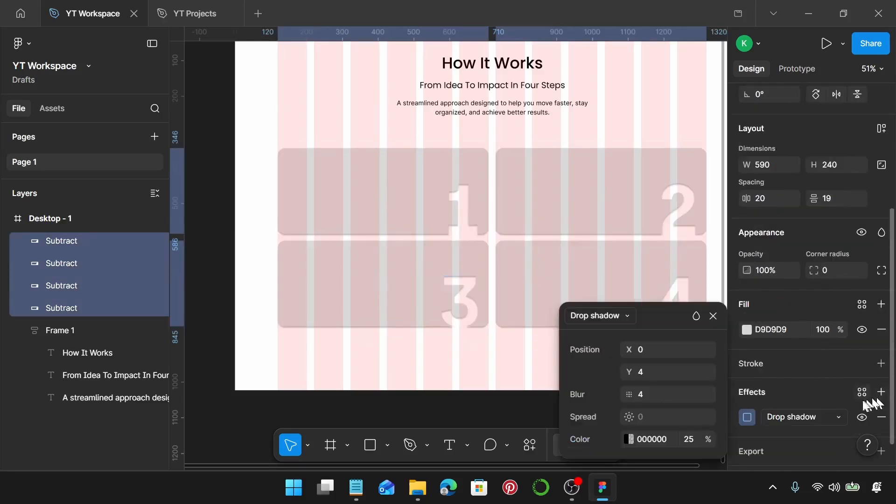
- Set the cards' drop shadow to X 4, Y 5 and blur 5
left_click(654, 349)
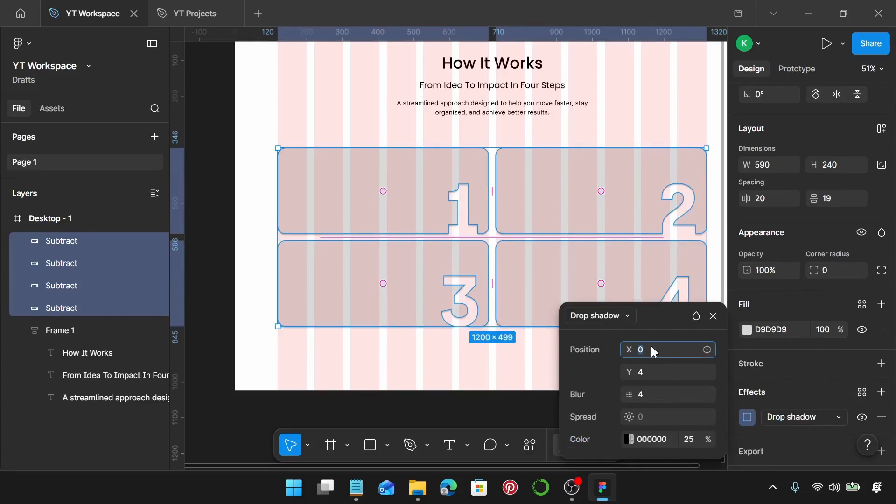
key("Return")
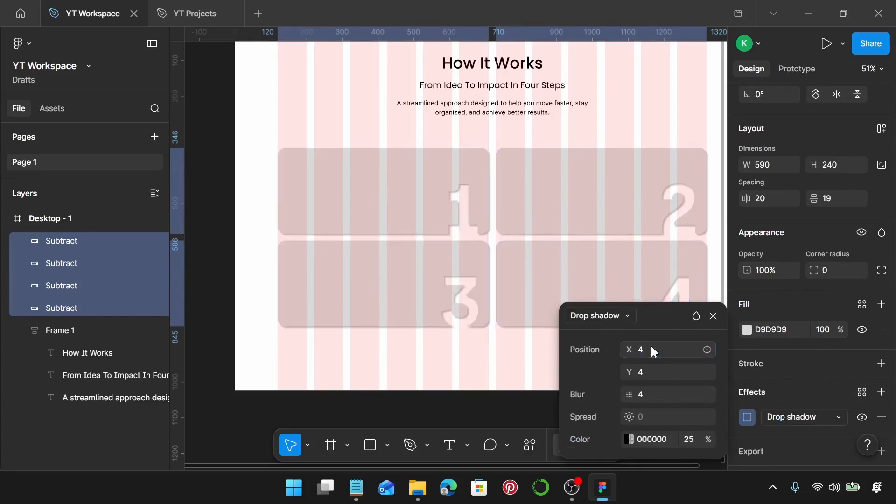
left_click(655, 372)
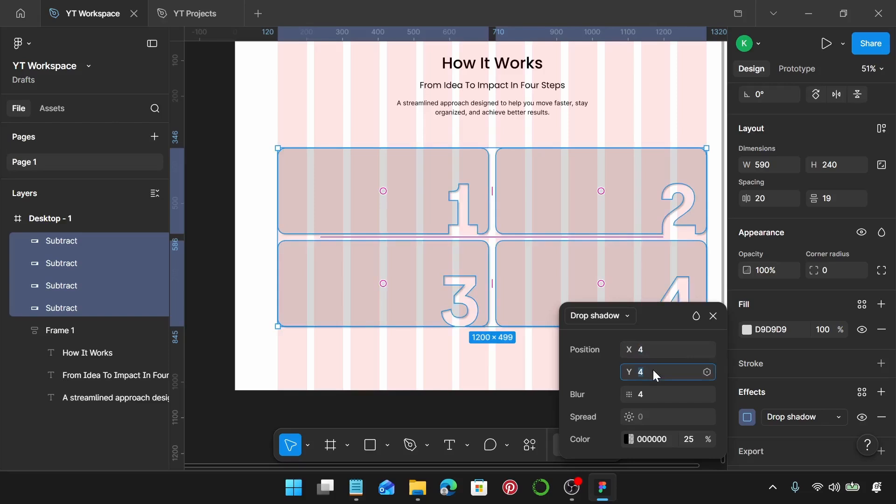
key("Return")
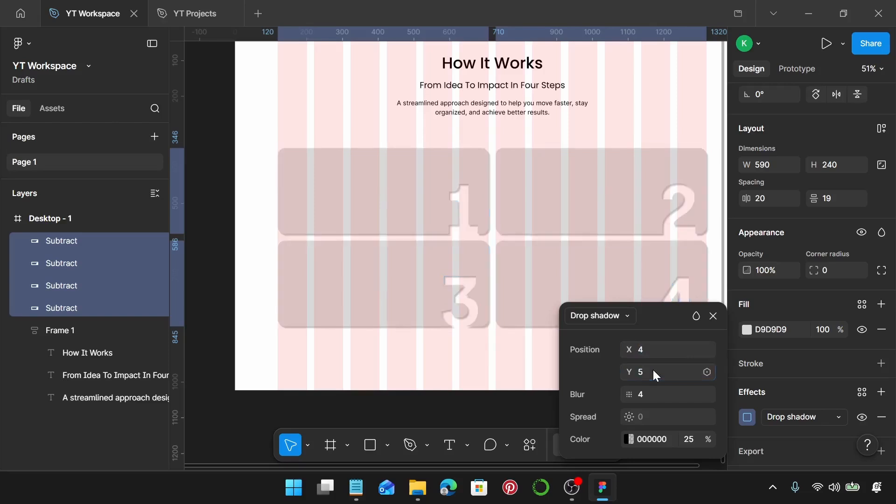
left_click(659, 393)
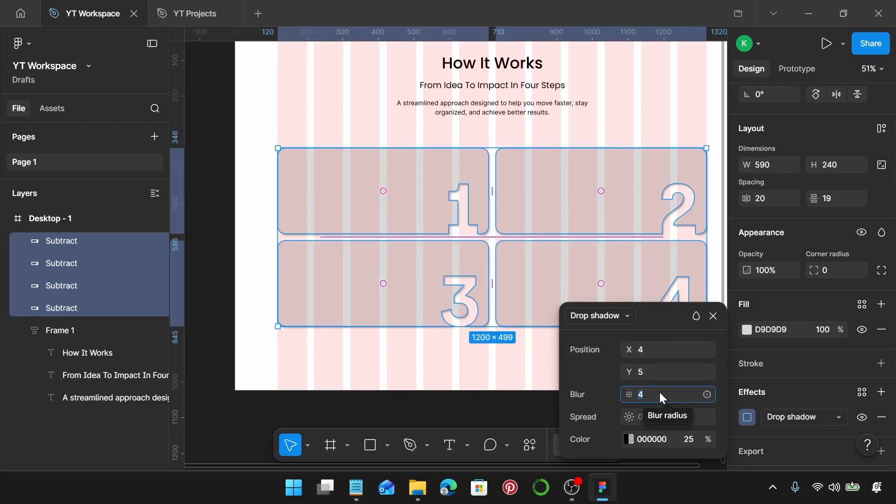
type("5")
key("Return")
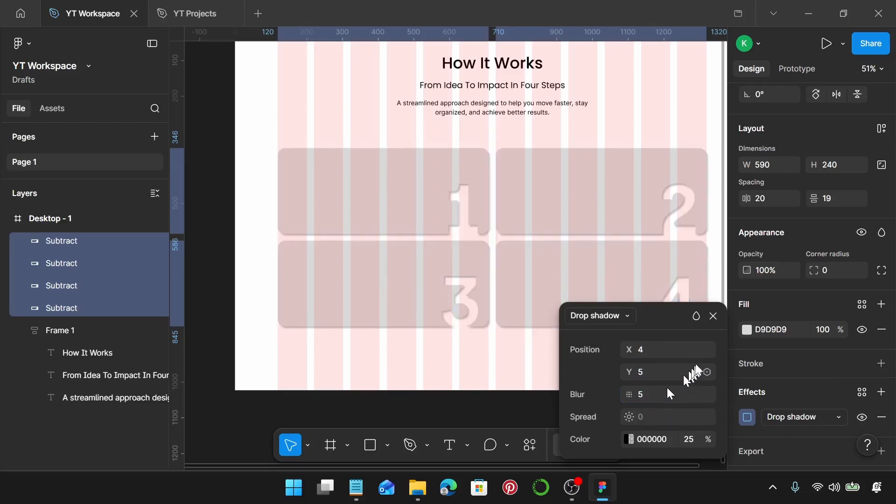
left_click(713, 316)
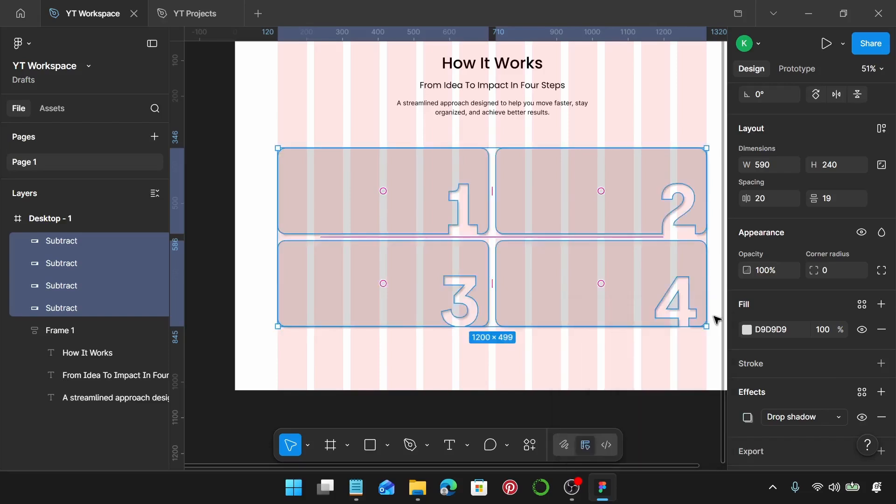
- Change the fill of the upper-left card with the "1" to pink FAC5C3
left_click(411, 171)
left_click(777, 329)
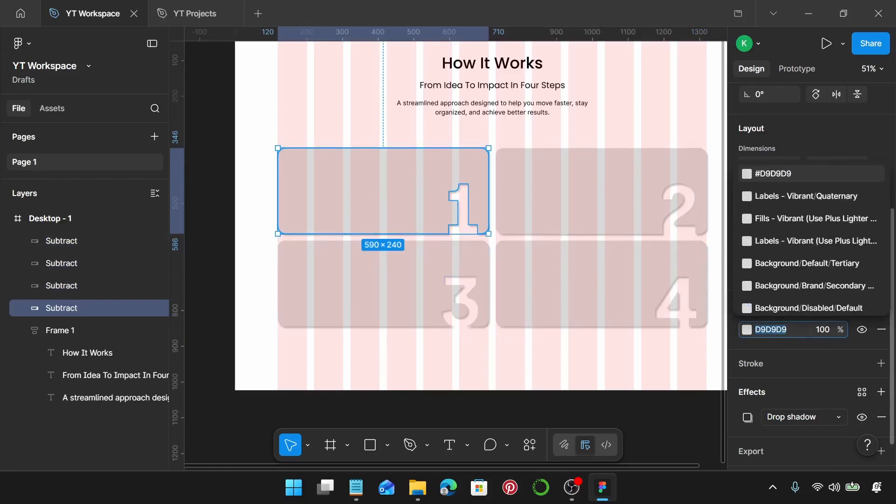
type("fa")
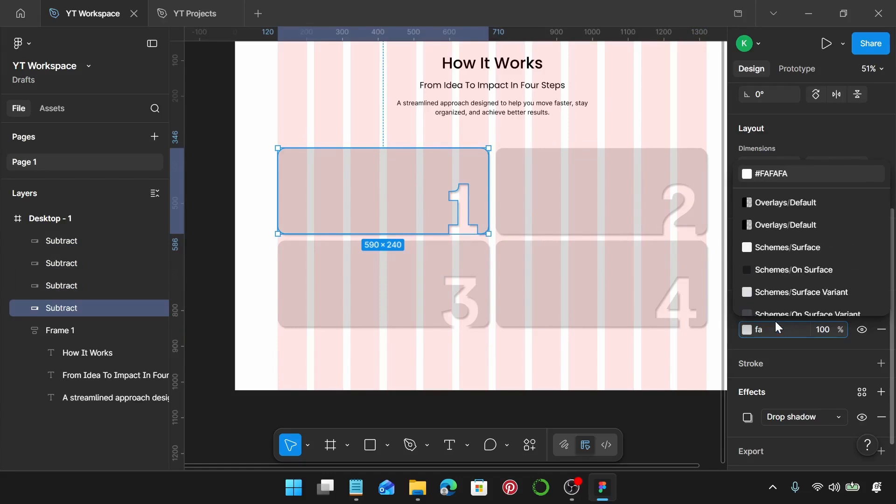
type("c5")
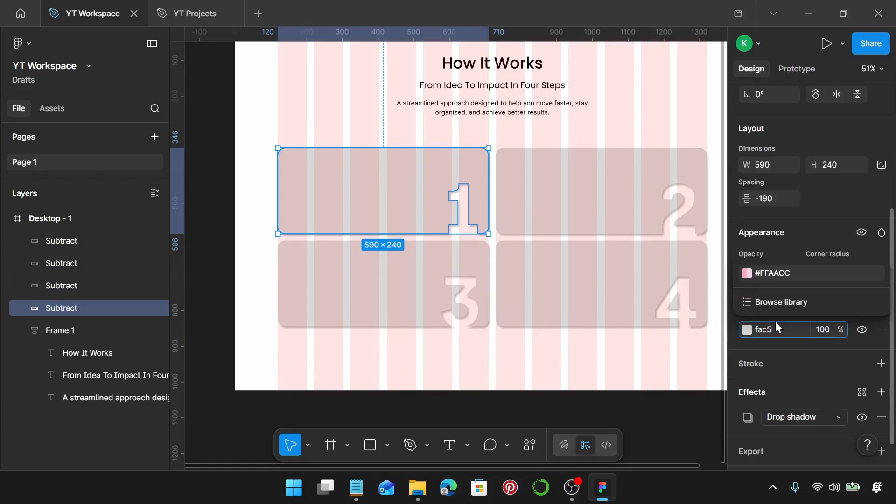
type("c3")
key("Return")
- Change the fill of the upper-right card with the "2" to teal AAE5E3
left_click(616, 231)
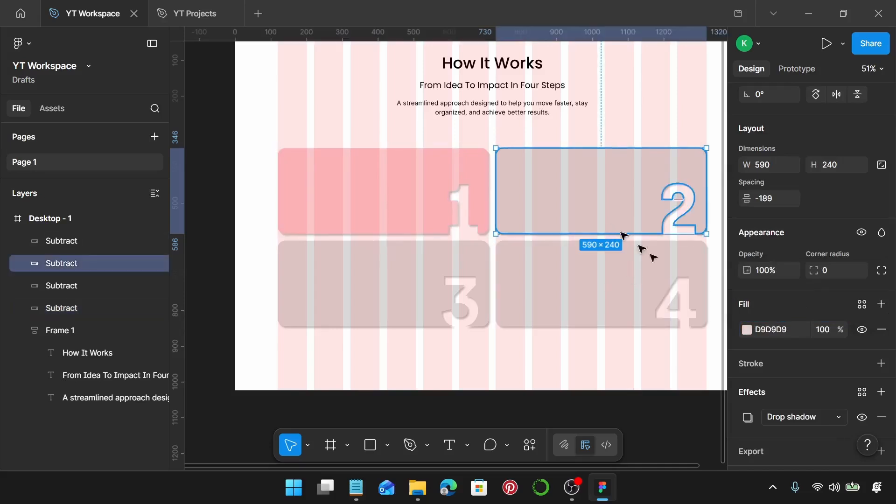
left_click(786, 331)
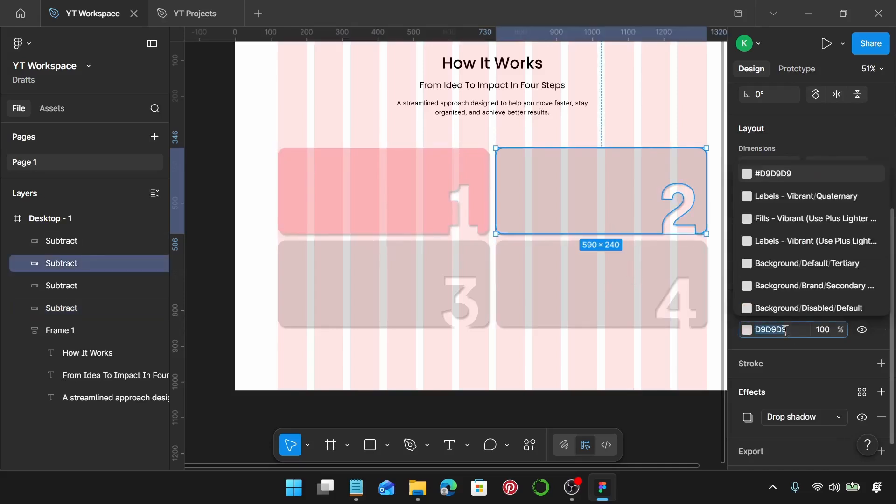
type("aa")
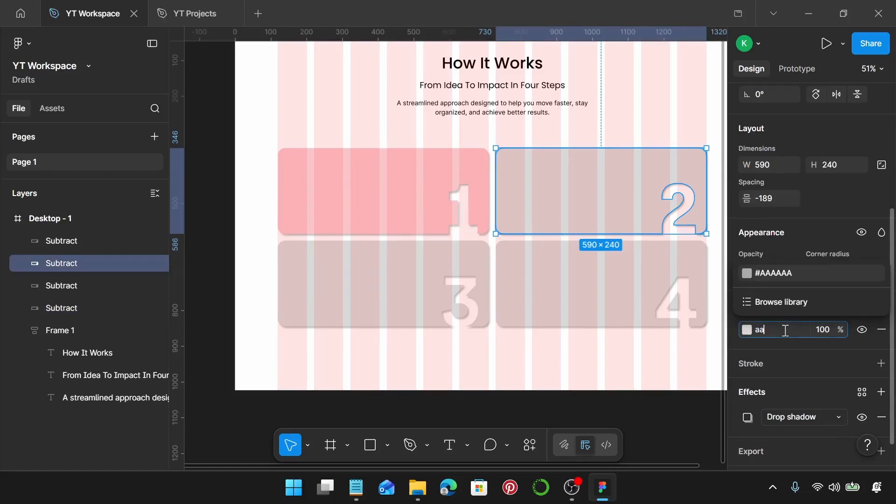
type("e5e3")
key("Return")
- Change the fill of the lower-left card with the "3" to yellow FEEBA6
left_click(455, 304)
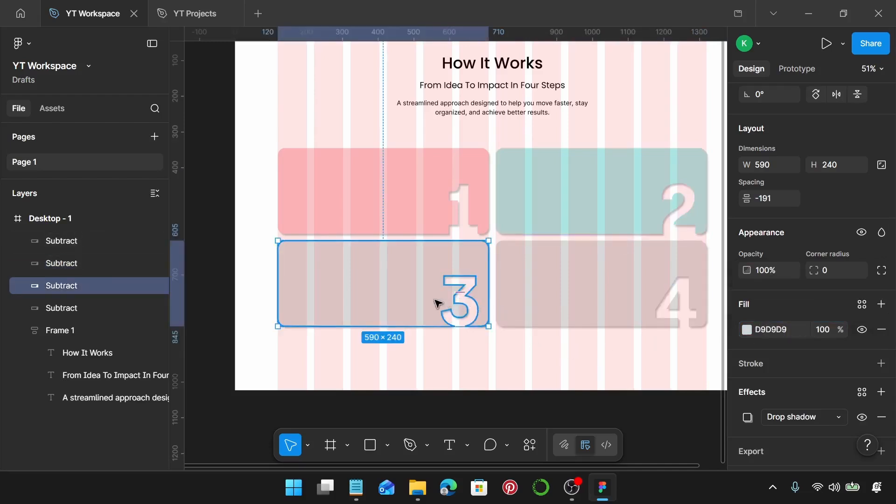
left_click(790, 330)
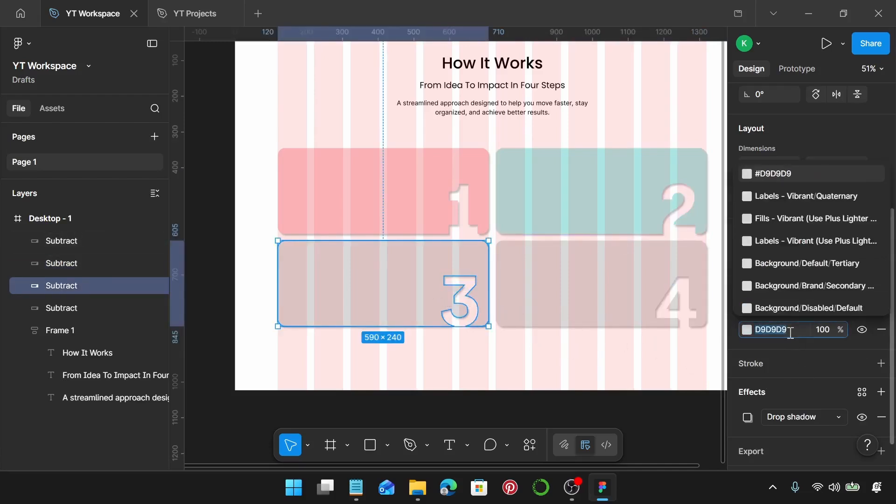
type("f")
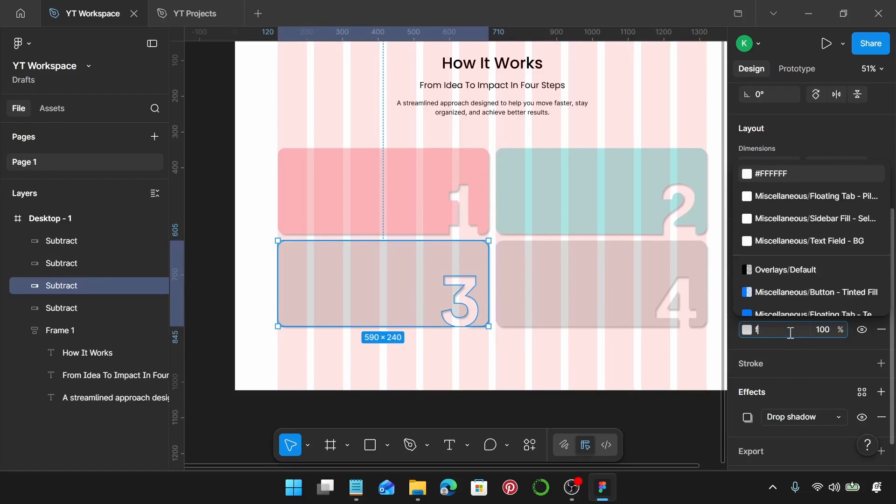
type("ee")
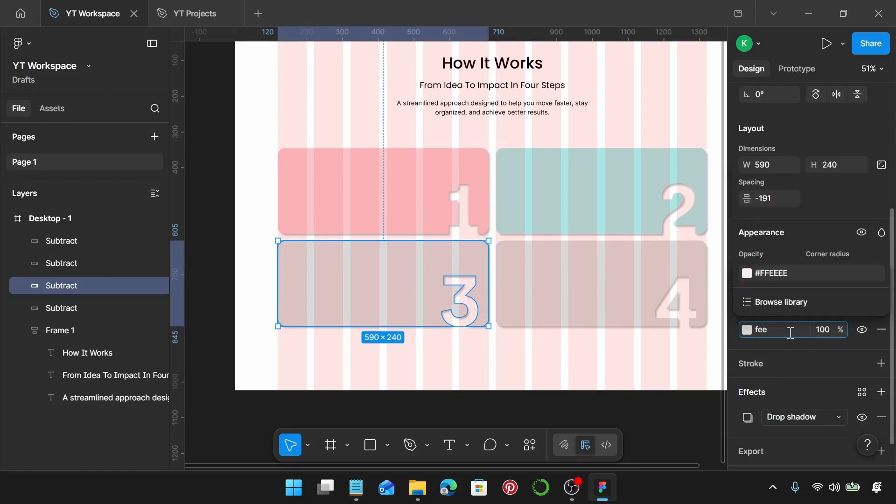
type("ba6")
key("Return")
- Change the fill of the lower-right card with the "4" to lavender D0CFF9 and deselect it
left_click(687, 320)
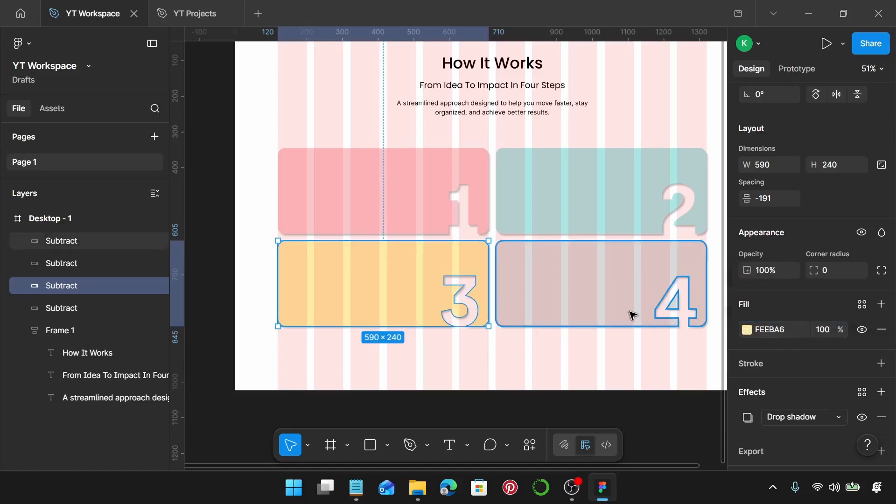
left_click(772, 333)
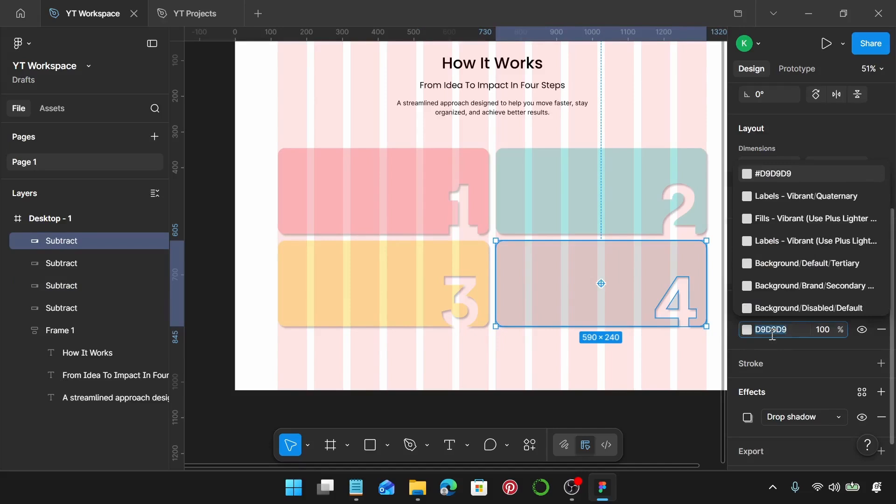
type("d0c")
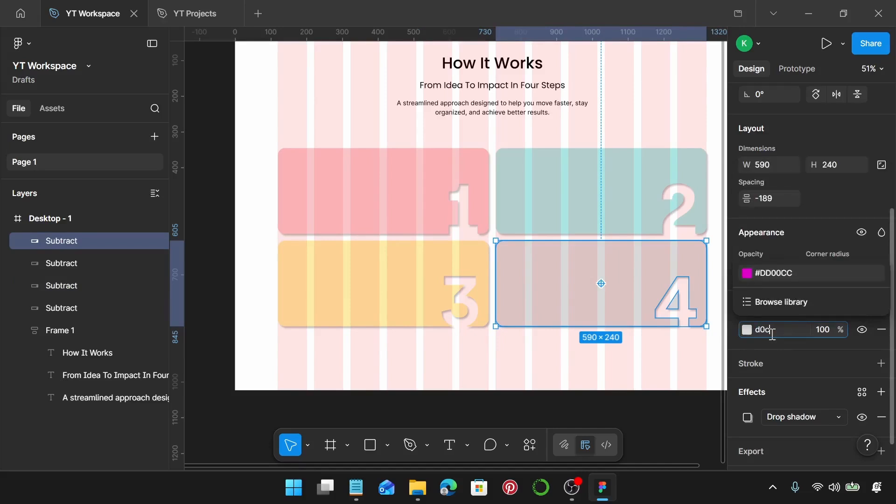
type("ff9")
key("Return")
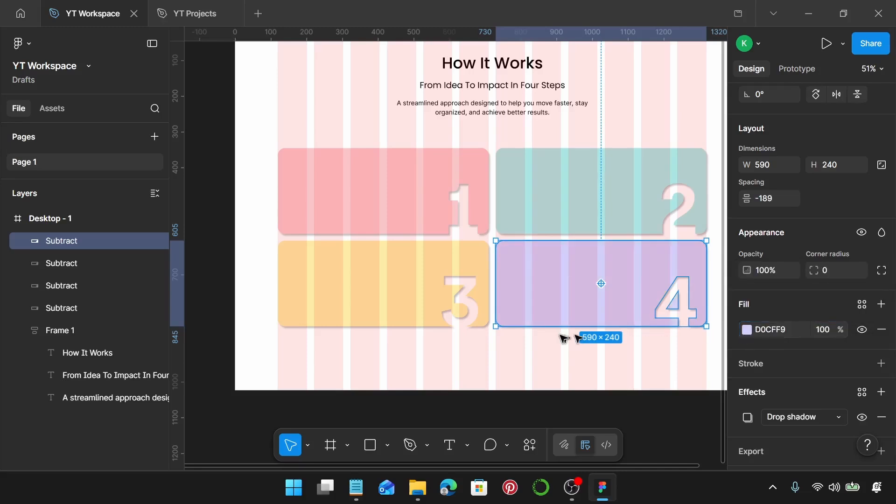
left_click(515, 365)
- Copy the step title "Discover" from the section text in Notepad and return to the Figma design
scroll(446, 235, "left", 2)
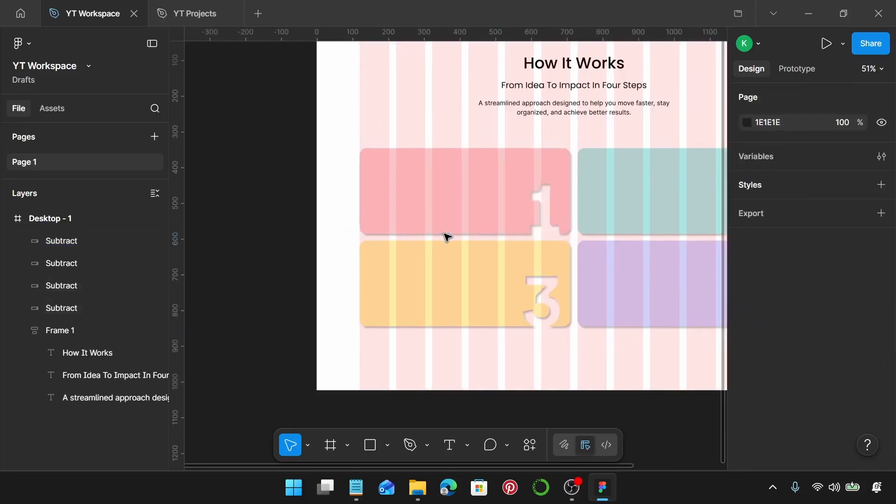
scroll(457, 195, "up", 1)
scroll(458, 197, "up", 3)
scroll(457, 195, "up", 1)
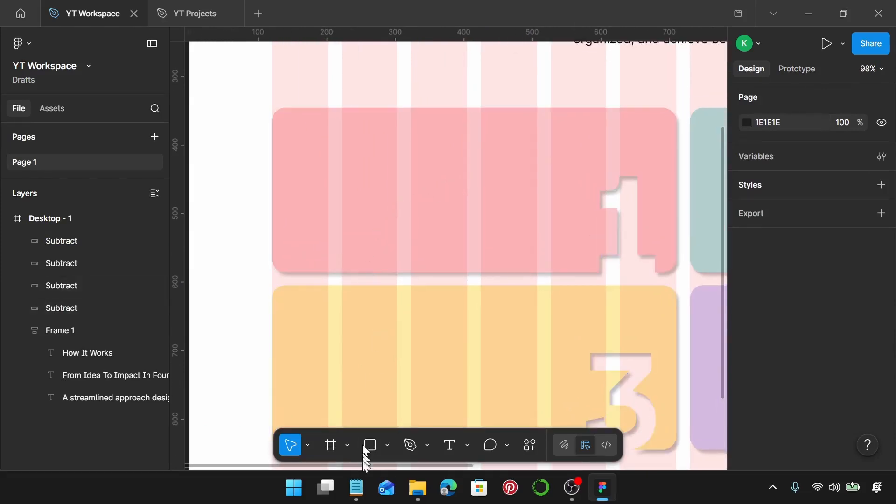
left_click(363, 493)
left_click_drag(437, 243, 378, 248)
key("ctrl+c")
left_click(427, 248)
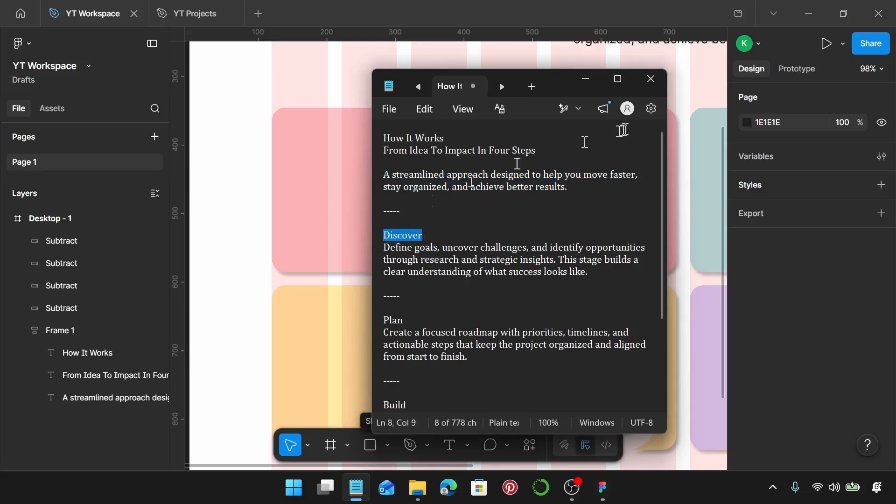
left_click(584, 80)
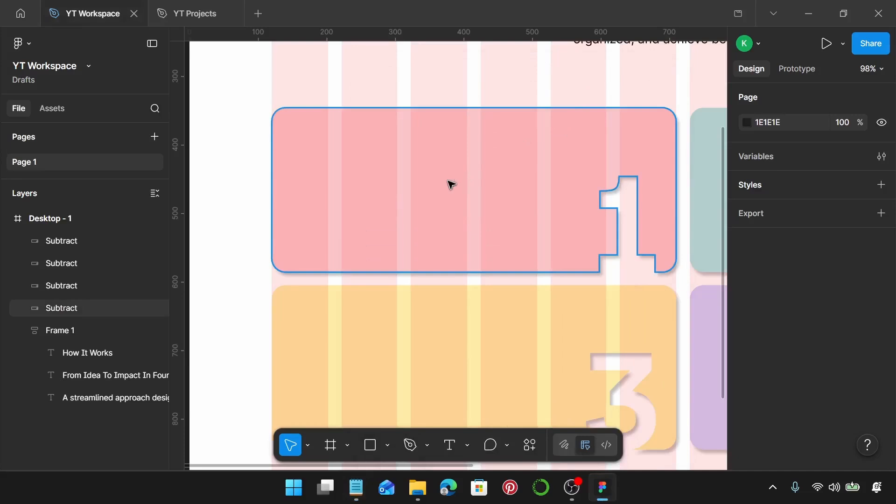
- Add a text layer on the pink card and paste "Discover" into it
key("t")
left_click(332, 151)
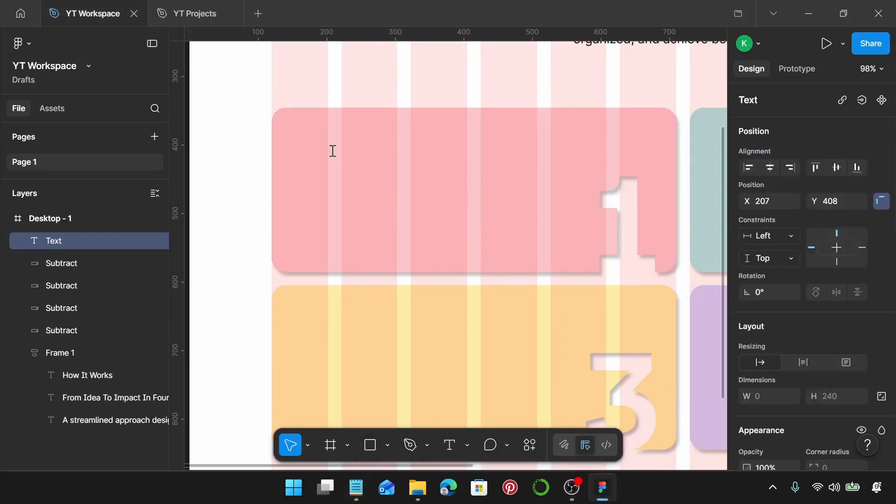
key("ctrl+v")
key("Escape")
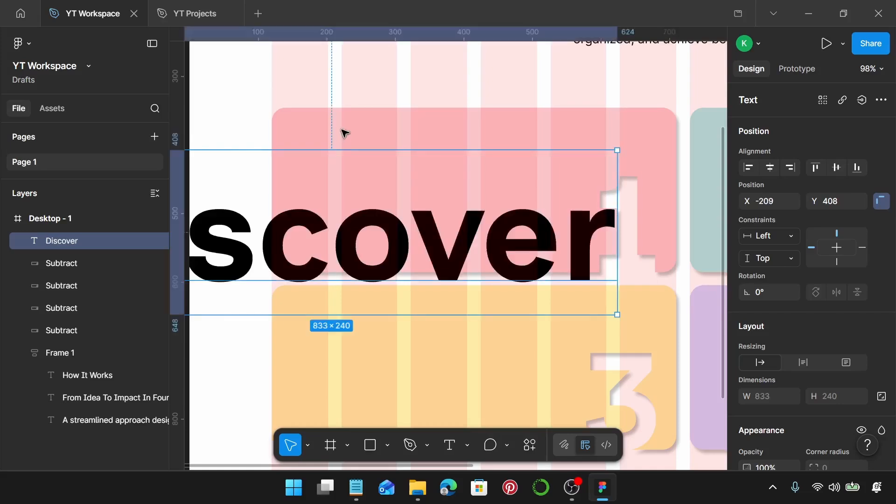
- Change the font of the "Discover" text on the pink card to Poppins Medium
scroll(796, 400, "down", 5)
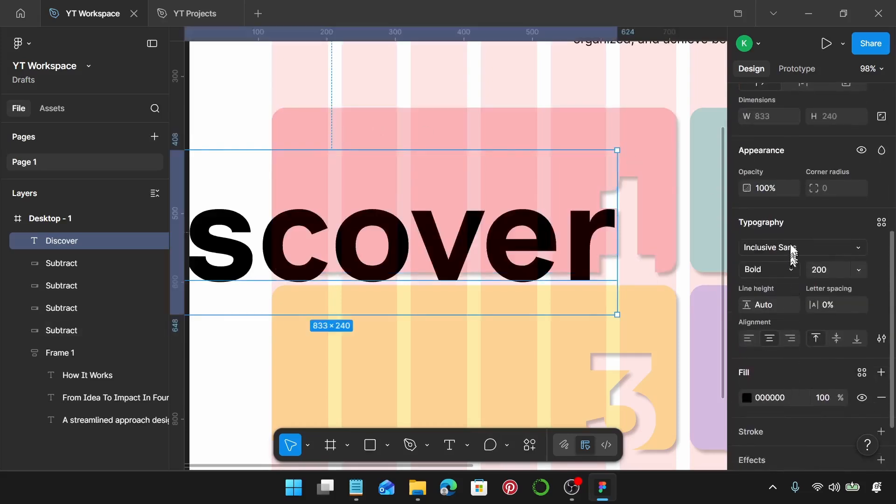
left_click(791, 246)
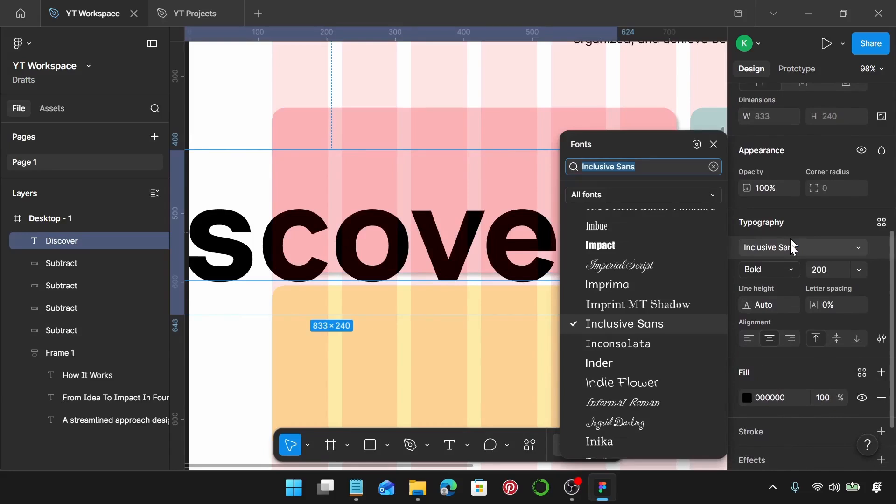
type("pop")
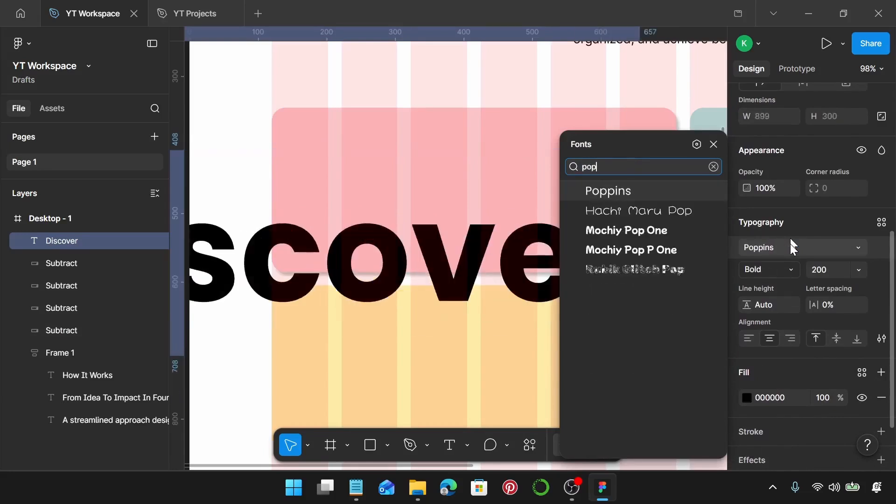
left_click(689, 186)
left_click(771, 270)
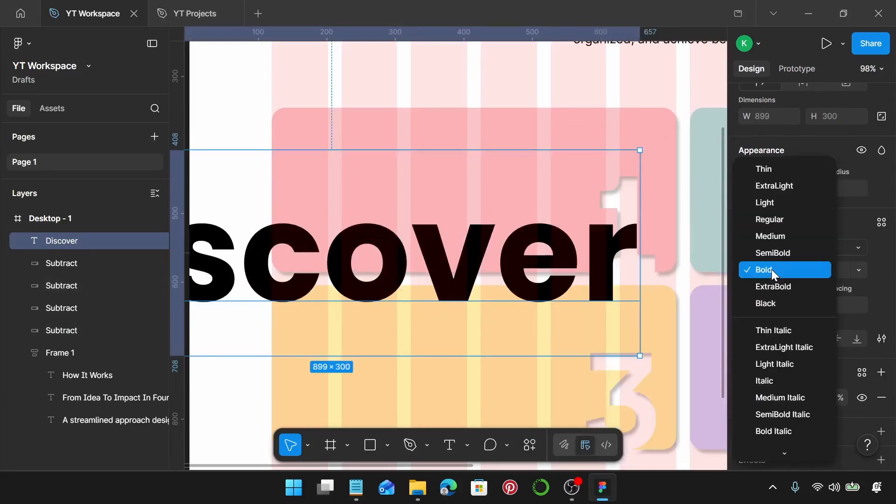
left_click(815, 237)
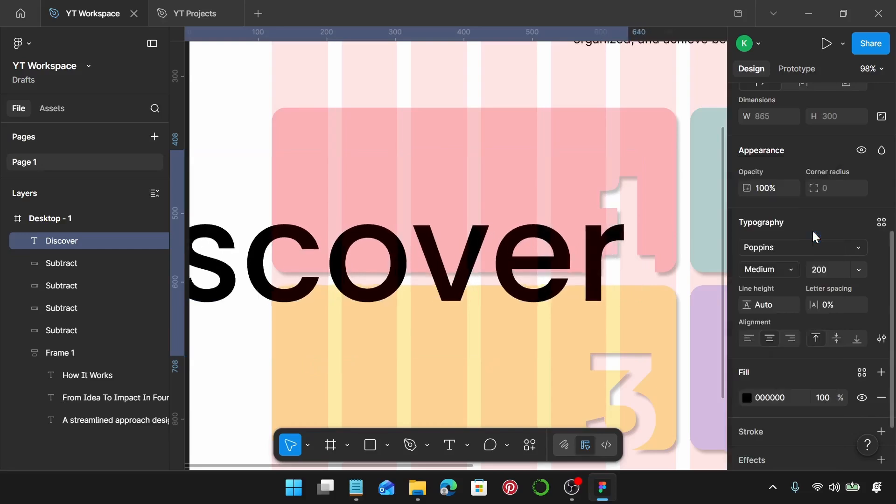
- Set the "Discover" title's font size to 20 and its line height to 30
left_click(832, 271)
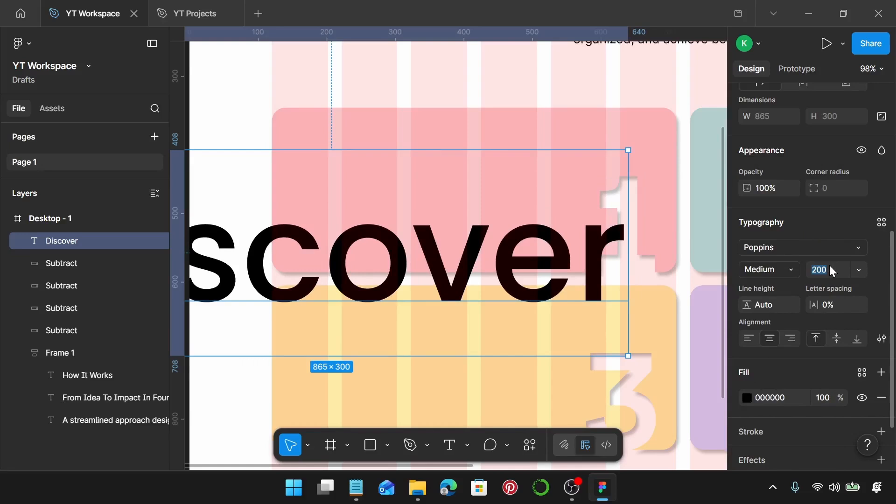
type("20")
key("Return")
left_click(768, 304)
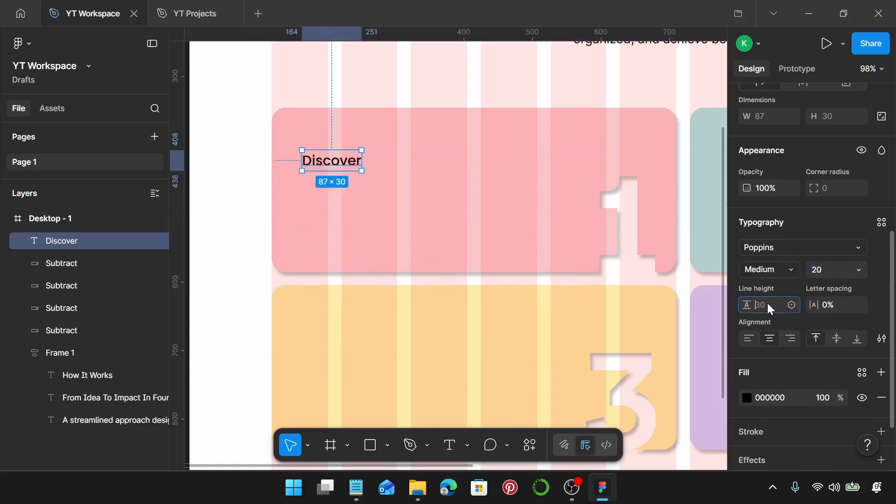
type("30")
key("Return")
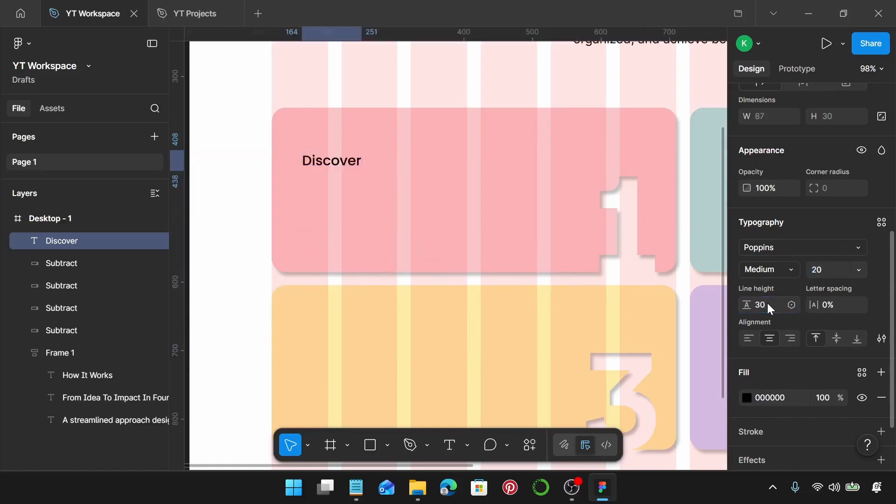
- Duplicate the "Discover" title directly below the original and change the copy's font to Inter Regular
scroll(294, 150, "up", 3, "ctrl")
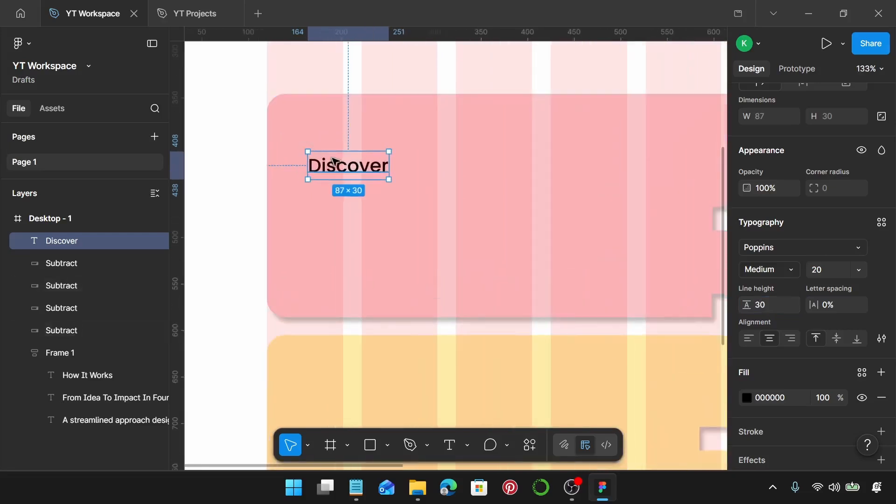
left_click_drag(335, 161, 332, 185)
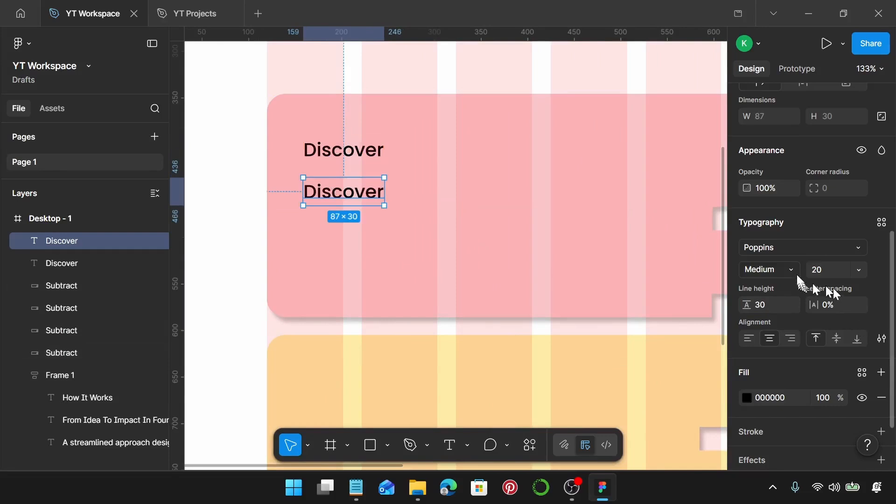
left_click(797, 247)
type("int")
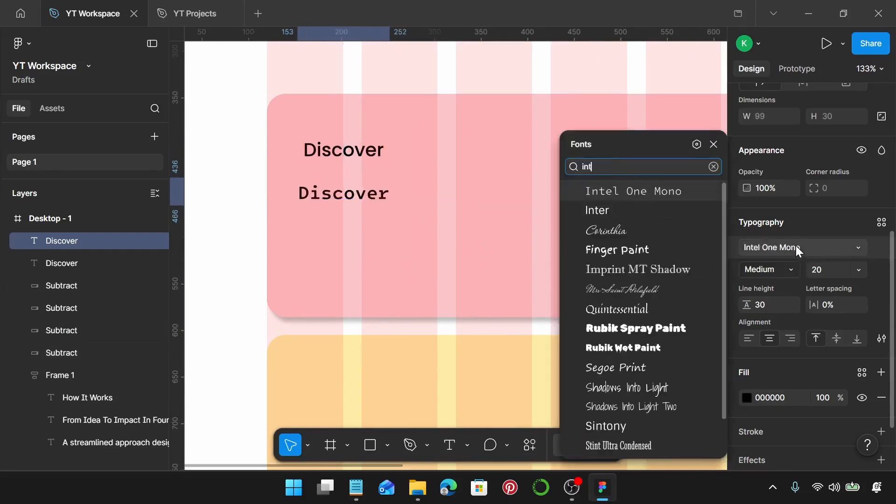
left_click(717, 206)
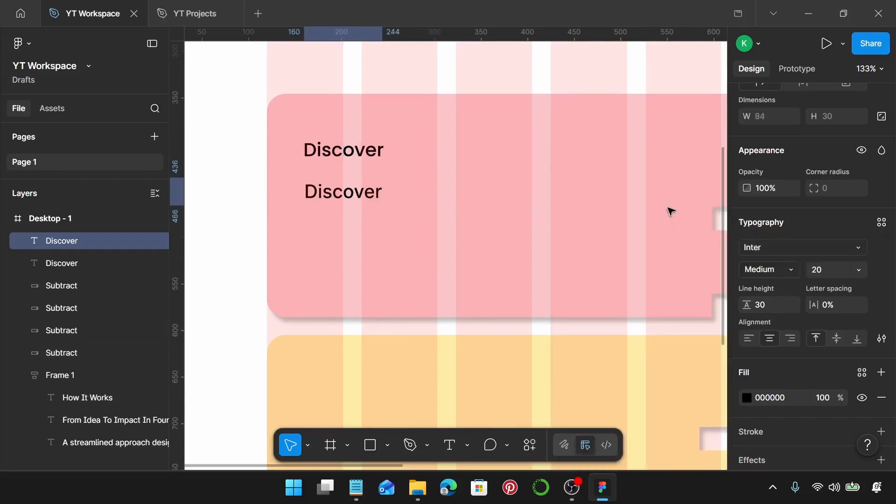
left_click(770, 269)
left_click(790, 255)
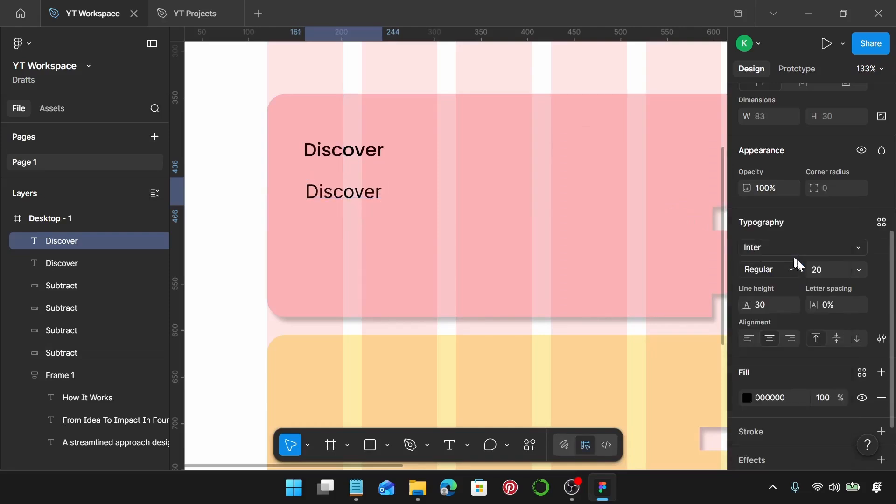
- Set the lower "Discover" copy's font size to 18 and its line height to 26
left_click(828, 273)
type("18")
key("Return")
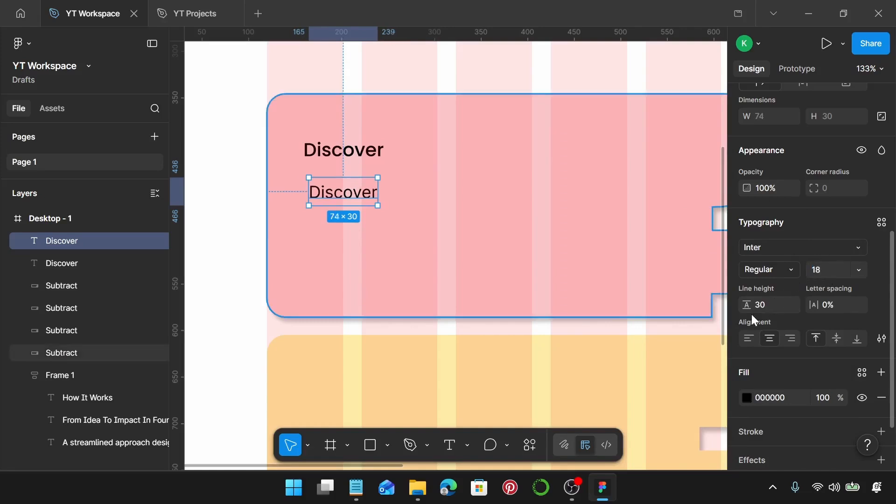
left_click(769, 306)
key("Return")
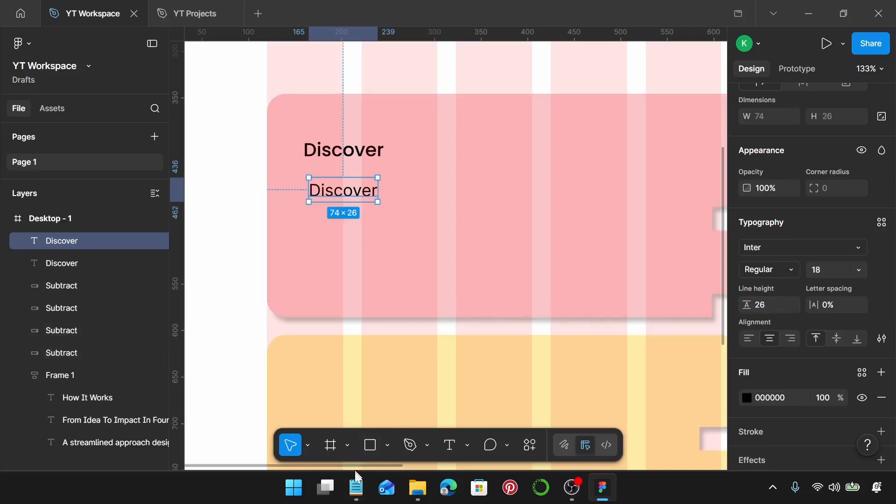
- Copy the Discover description paragraph from Notepad and paste it over the lower "Discover" text in Figma
left_click(356, 487)
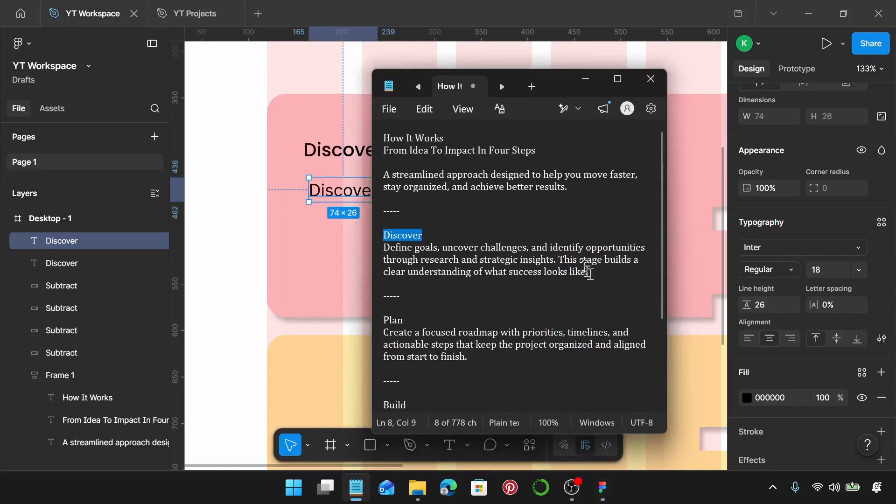
left_click_drag(589, 272, 369, 257)
key("ctrl+c")
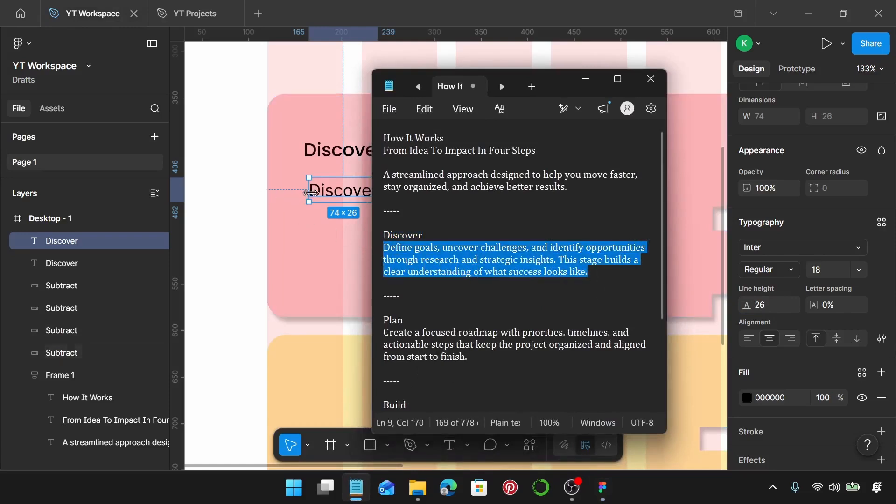
double_click(333, 192)
key("ctrl+v")
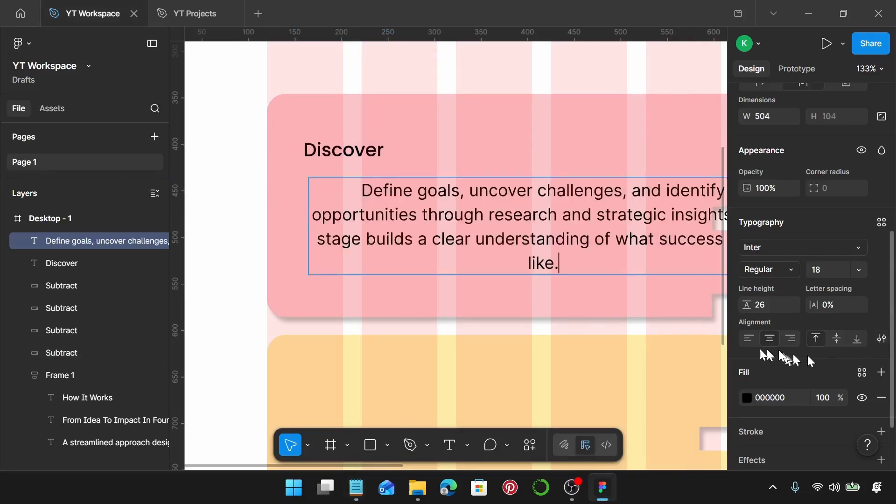
- Left-align the description text on the pink card and set its width to 400
left_click(748, 340)
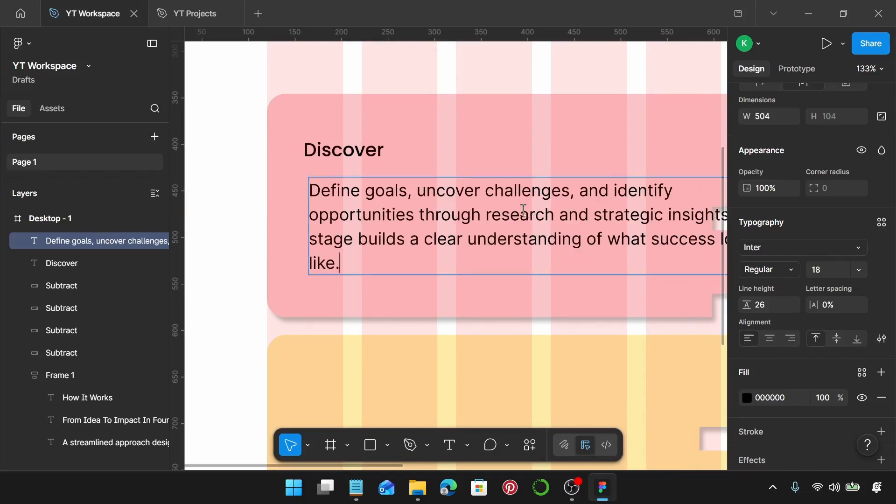
scroll(525, 211, "down", 1)
key("Escape")
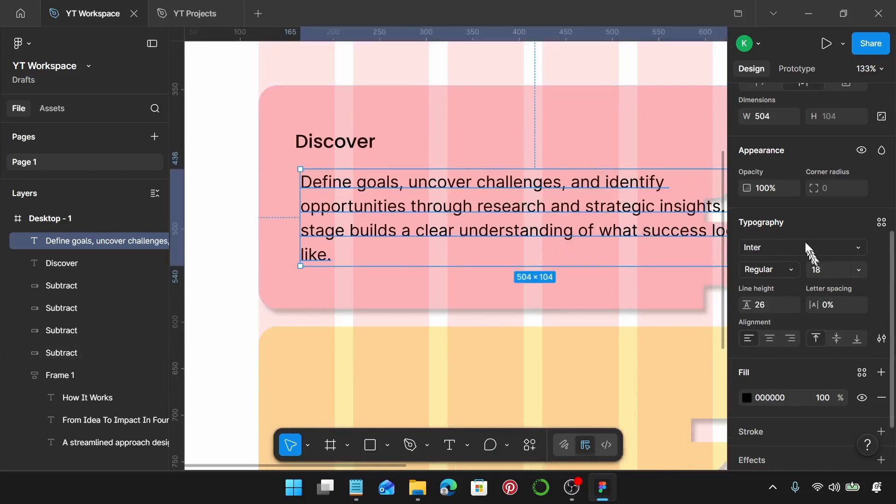
scroll(799, 252, "up", 3)
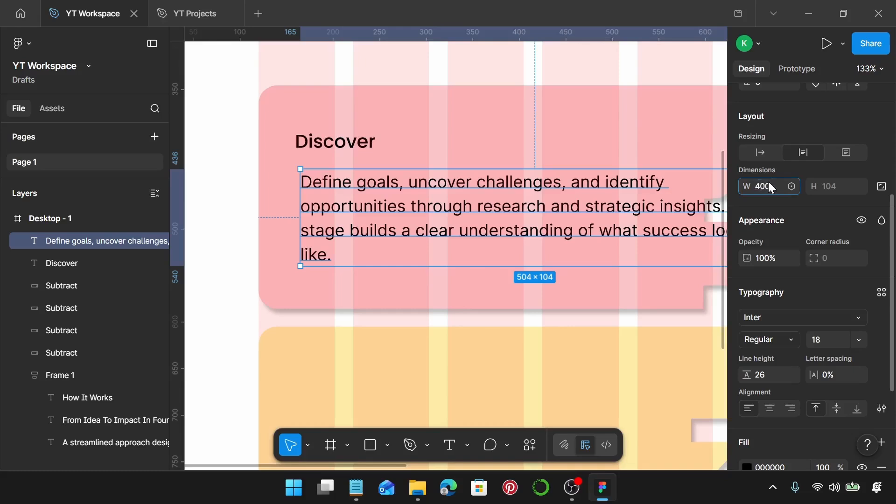
key("Return")
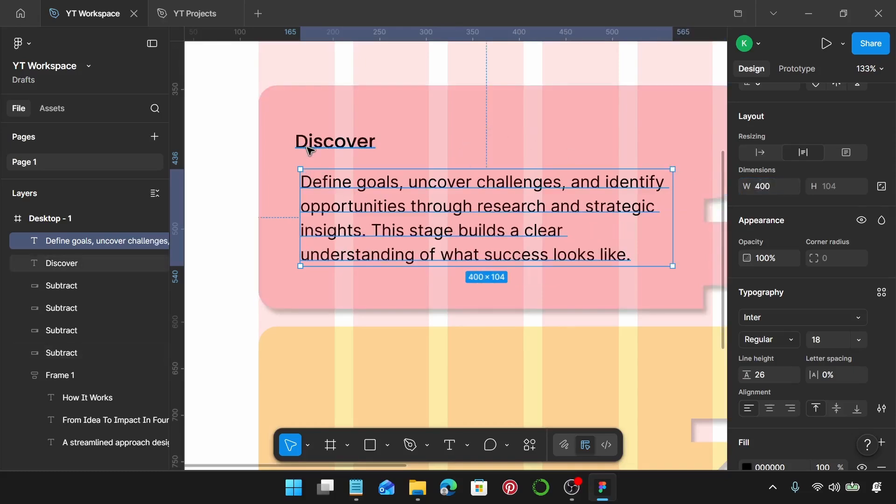